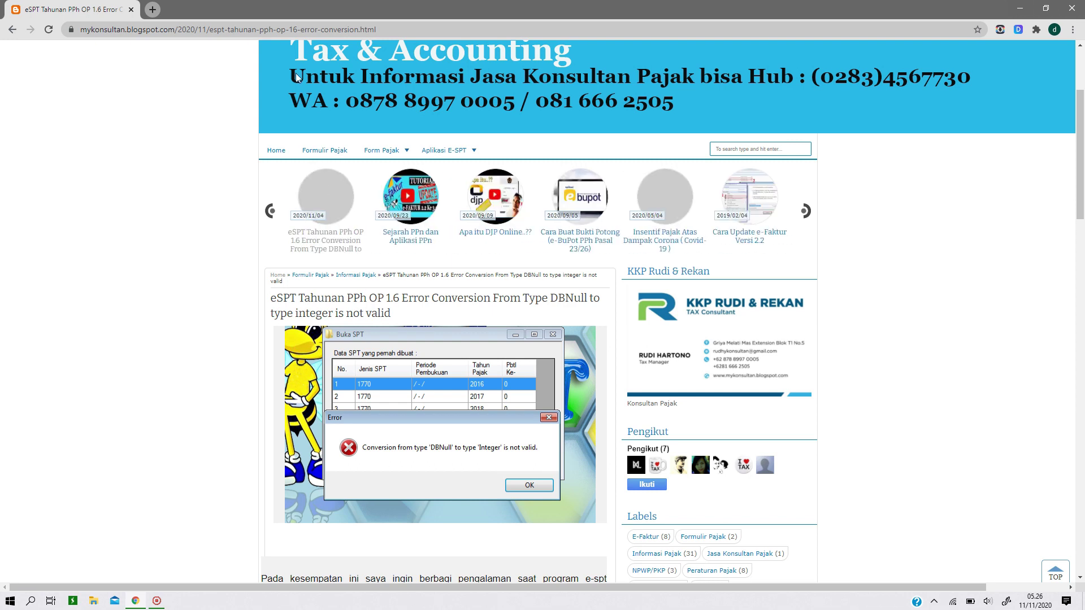
Zoom the Blogger post to about 150% and scroll to the DBNull error paragraph after patch 1.6.1
key(ctrl+plus)
key(ctrl+plus)
key(ctrl+plus)
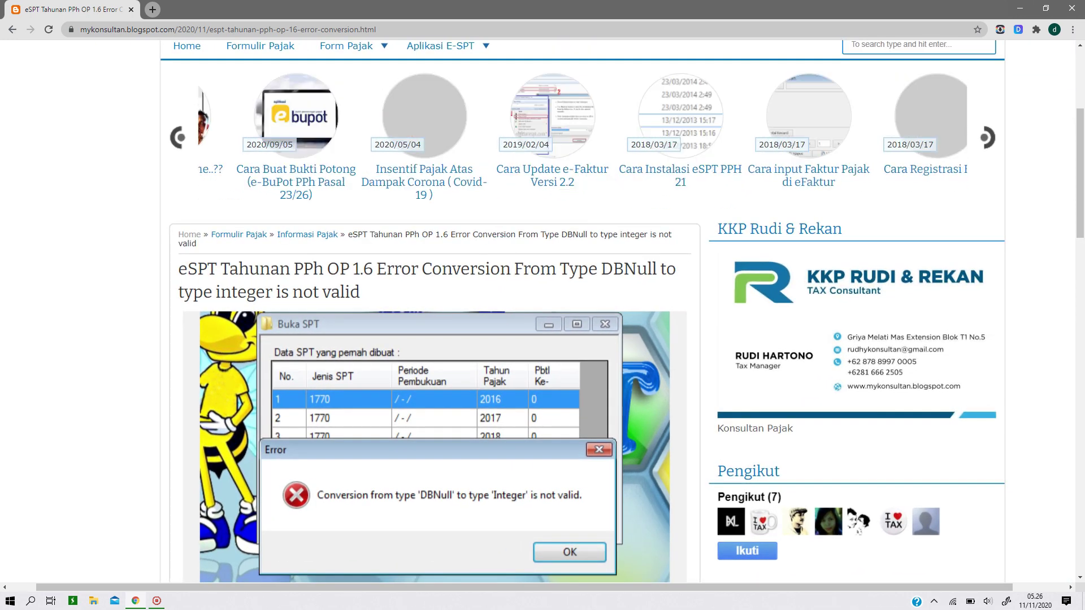
scroll(402, 110, down, 1)
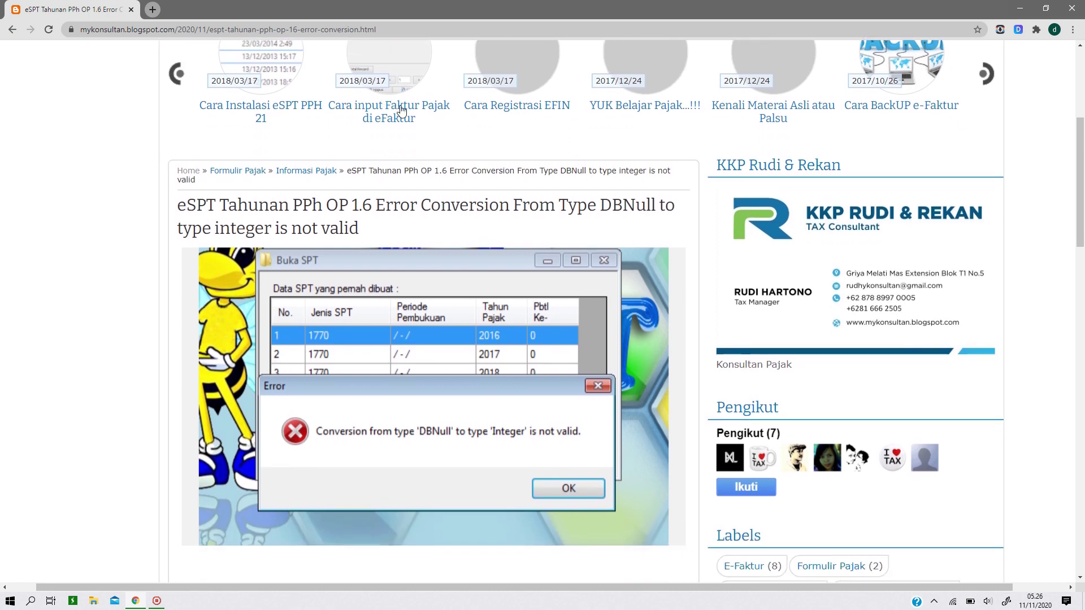
scroll(401, 111, up, 7)
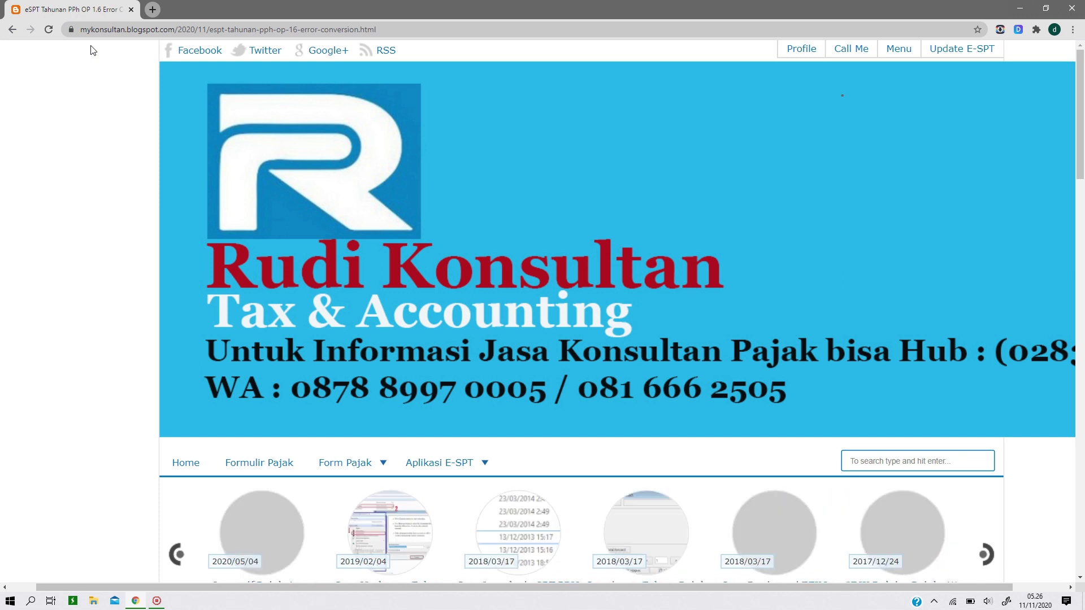
scroll(400, 188, down, 3)
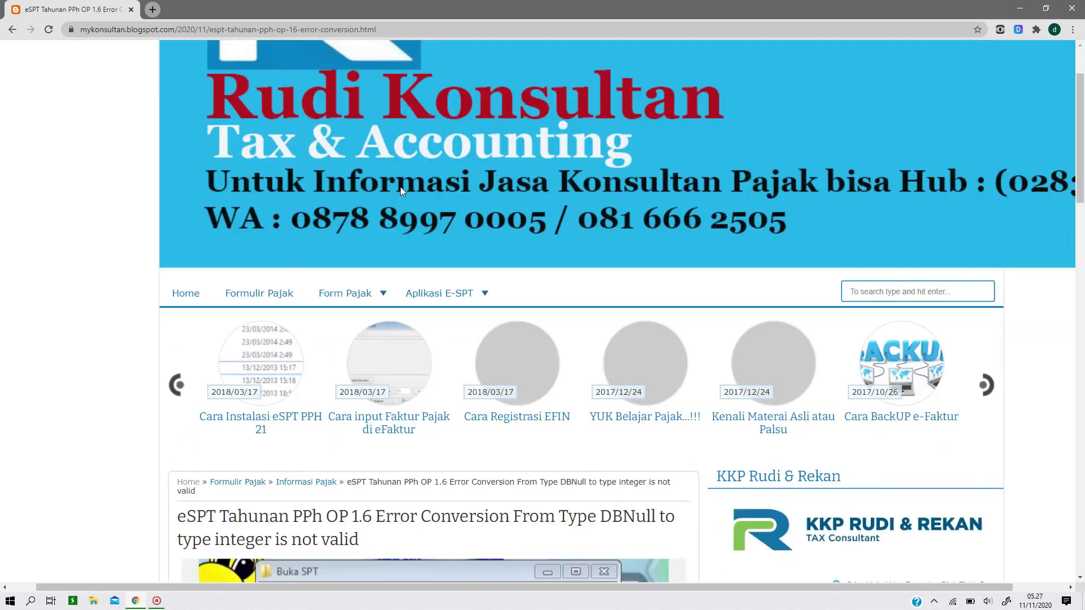
scroll(400, 187, up, 3)
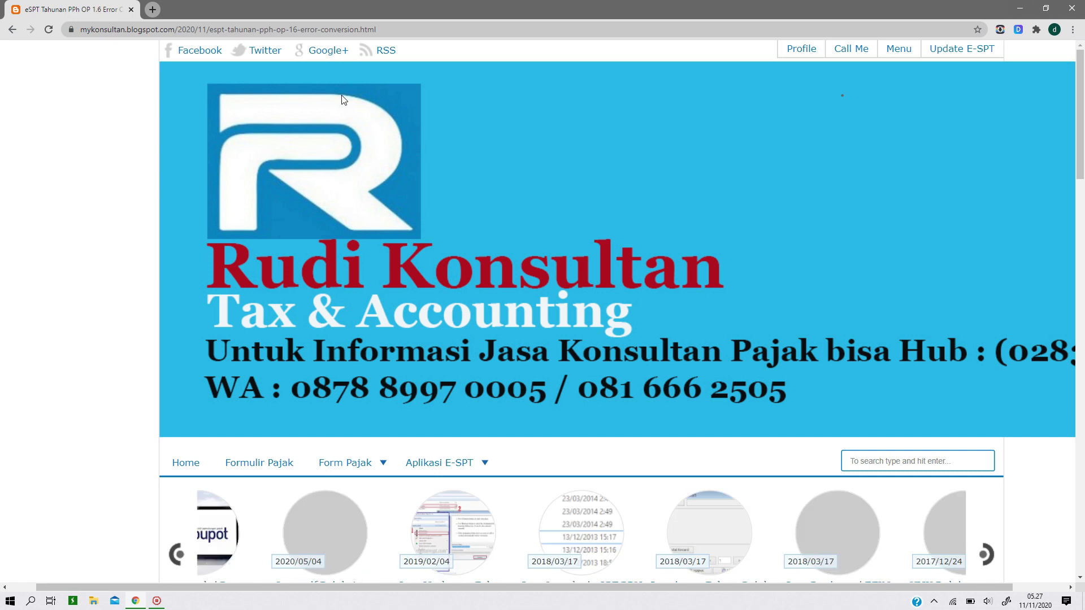
scroll(254, 85, down, 5)
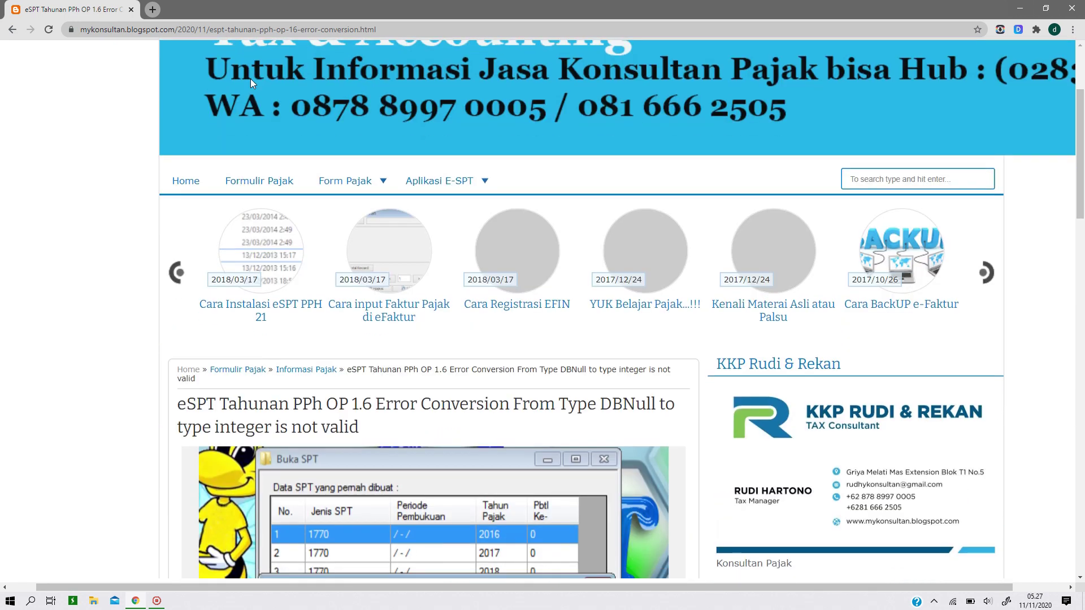
scroll(285, 108, down, 2)
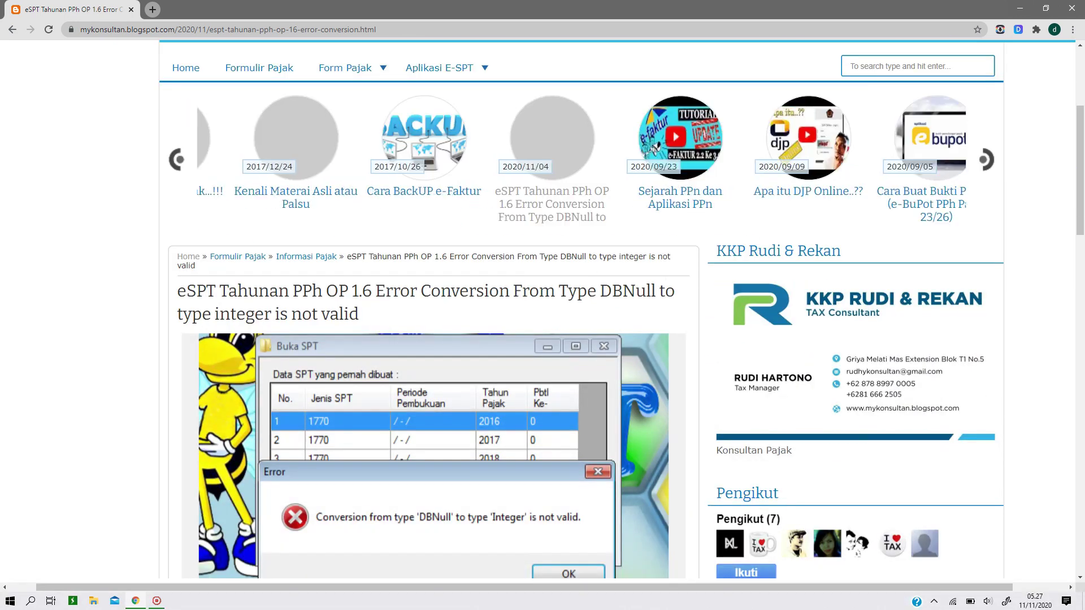
scroll(418, 334, down, 3)
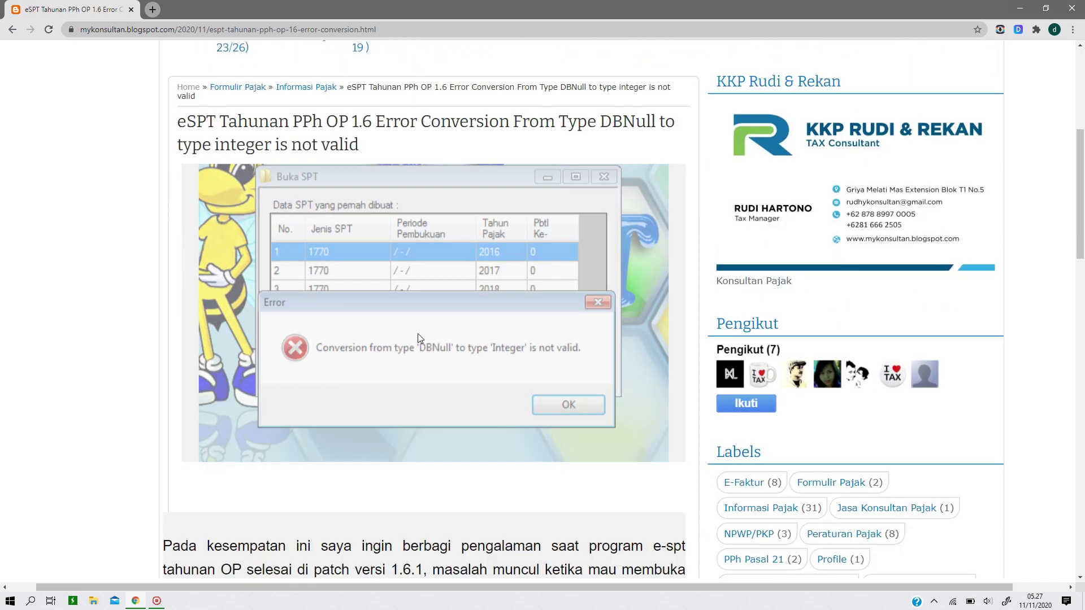
scroll(418, 333, down, 2)
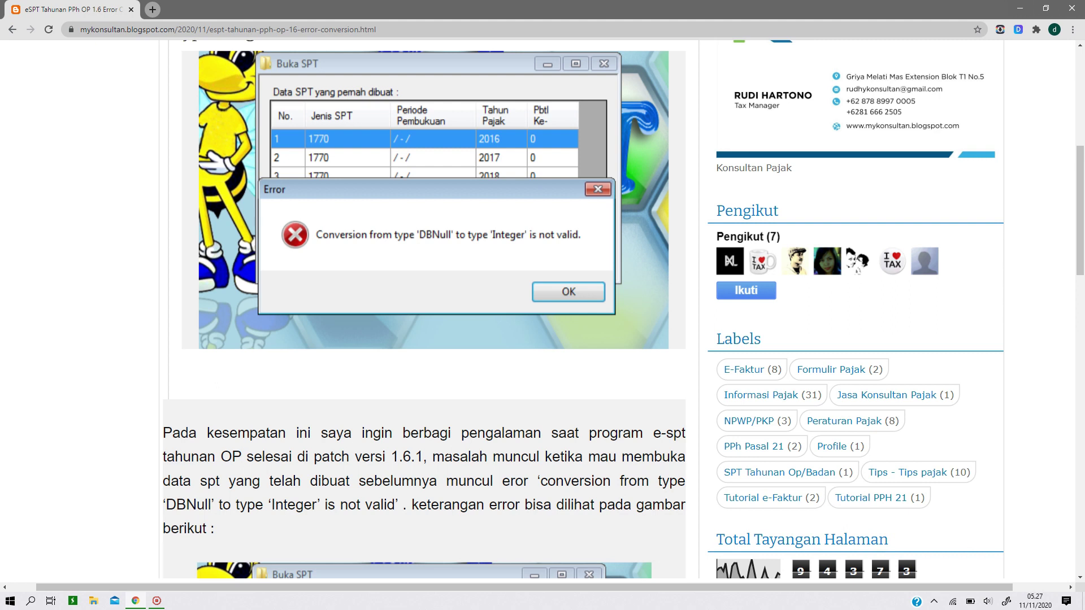
Scroll down to the paragraph blaming the error on an empty Periode Pembukuan field after patch 1.6.1
scroll(584, 309, down, 1)
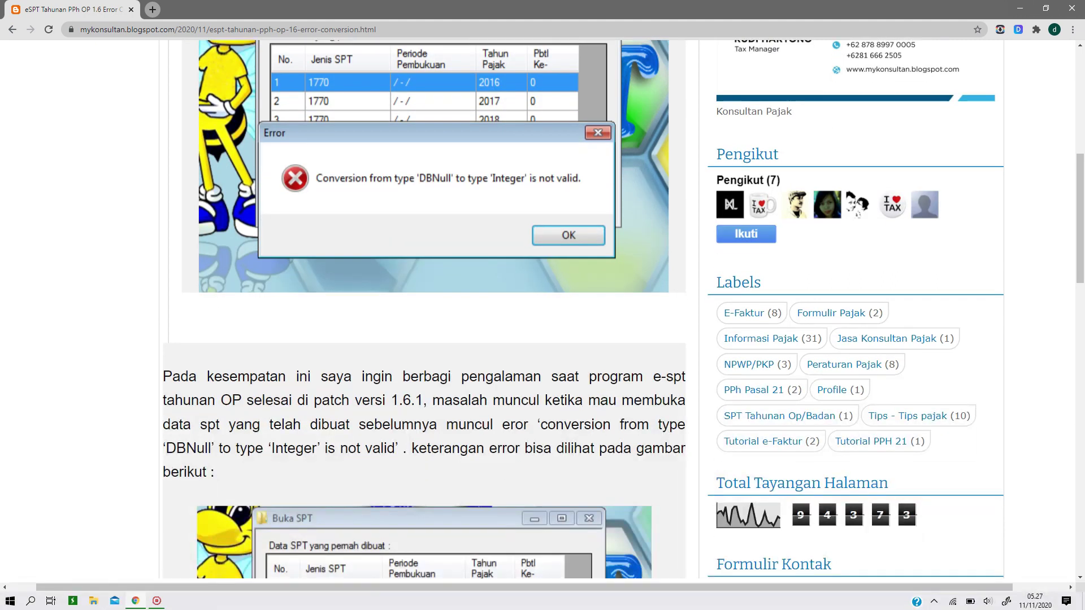
scroll(37, 403, down, 3)
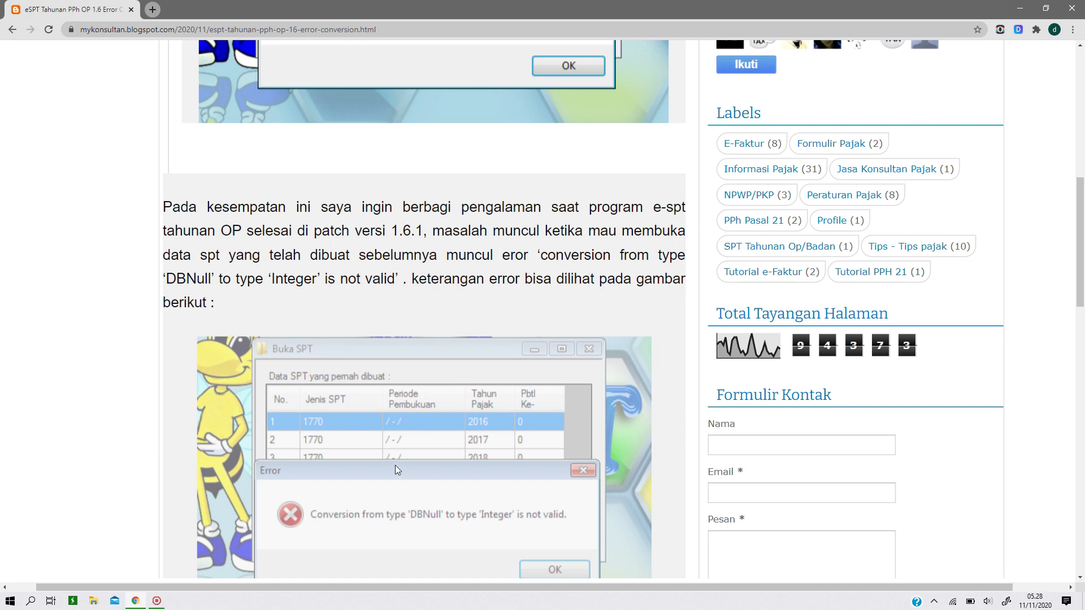
scroll(591, 538, down, 2)
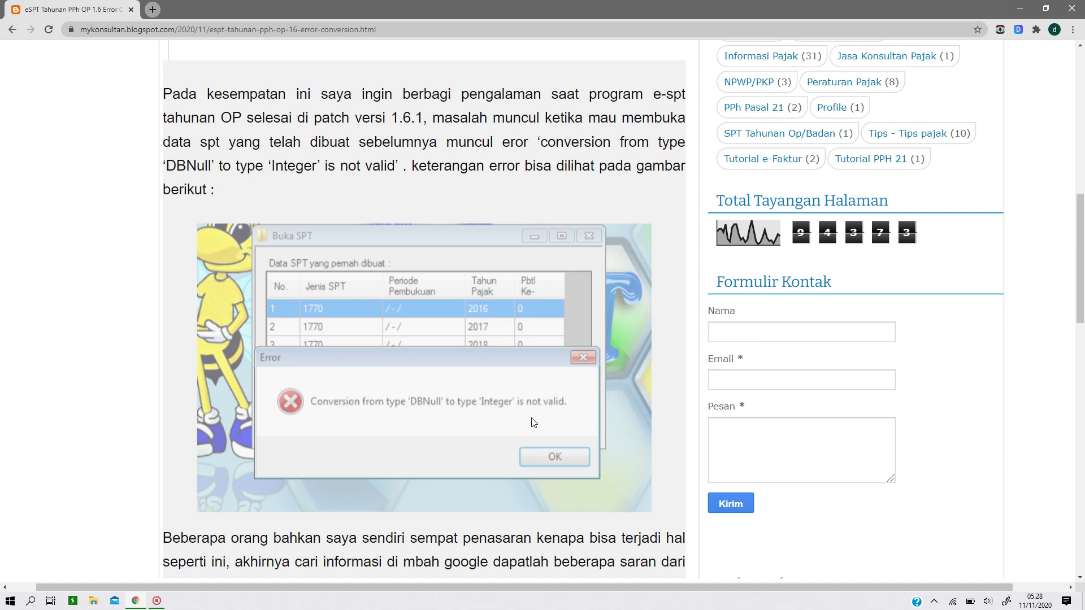
scroll(572, 423, down, 1)
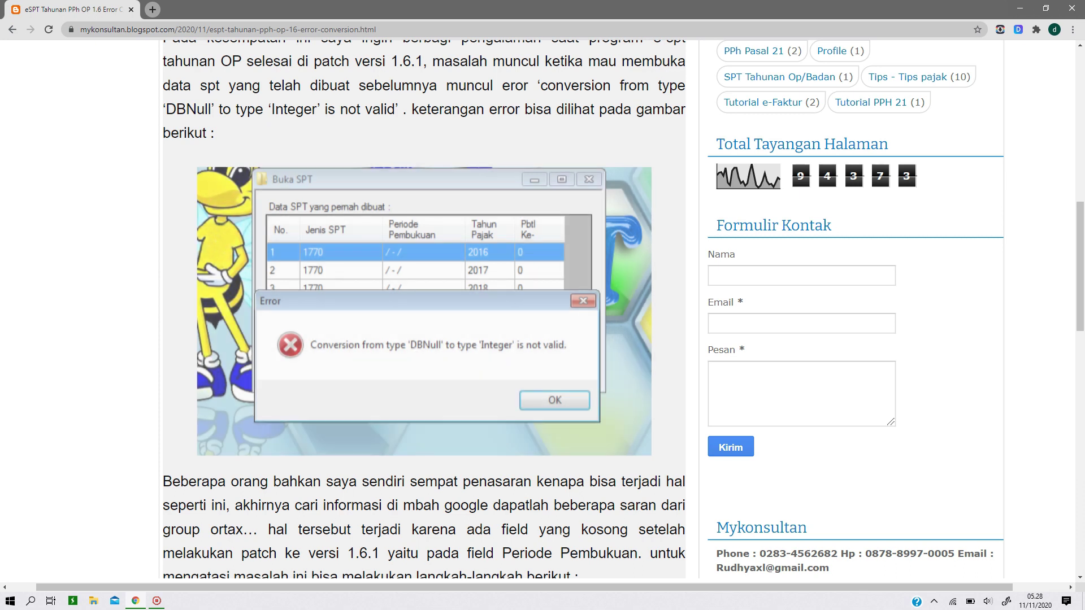
scroll(543, 310, down, 1)
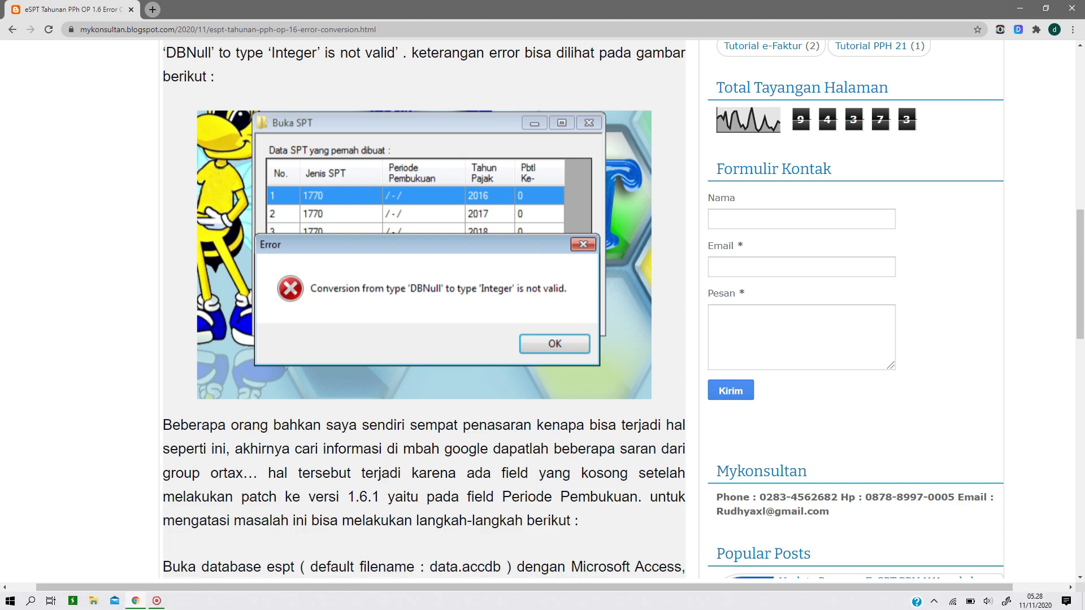
Scroll to the step on opening data.accdb in Microsoft Access and its TblHeaderSpt screenshot
scroll(549, 528, down, 1)
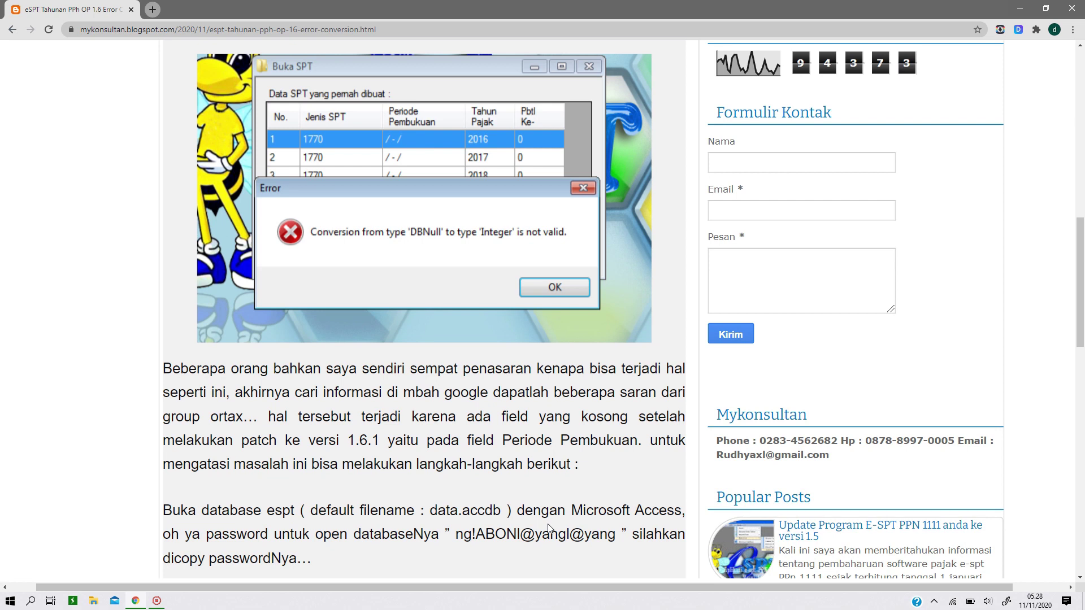
scroll(546, 529, down, 1)
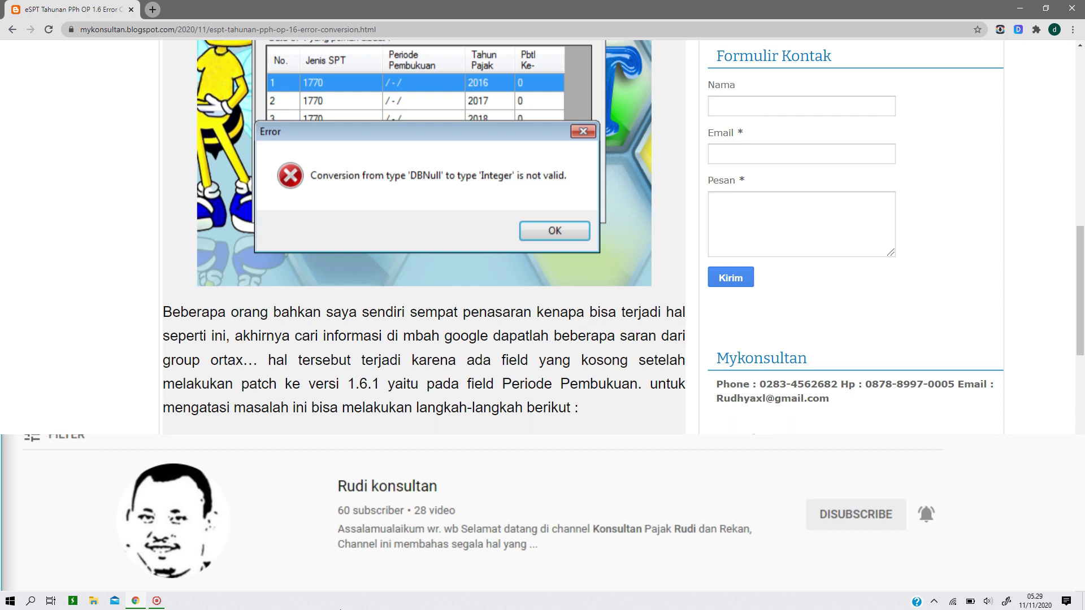
scroll(191, 506, down, 3)
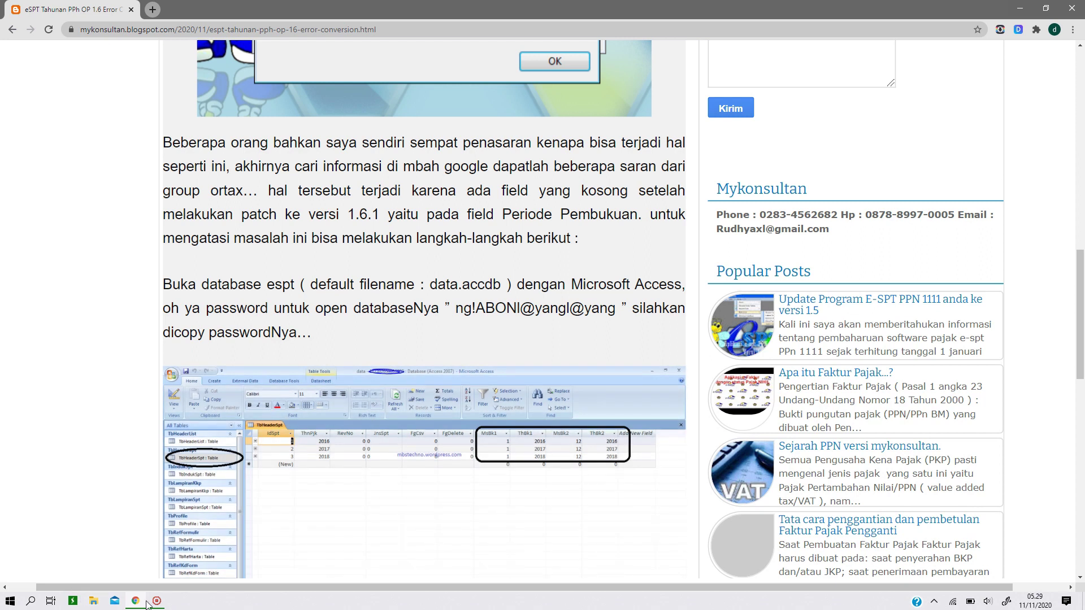
Open the Windows (C:) drive in File Explorer, then minimize Explorer and Chrome to show the desktop
click(94, 601)
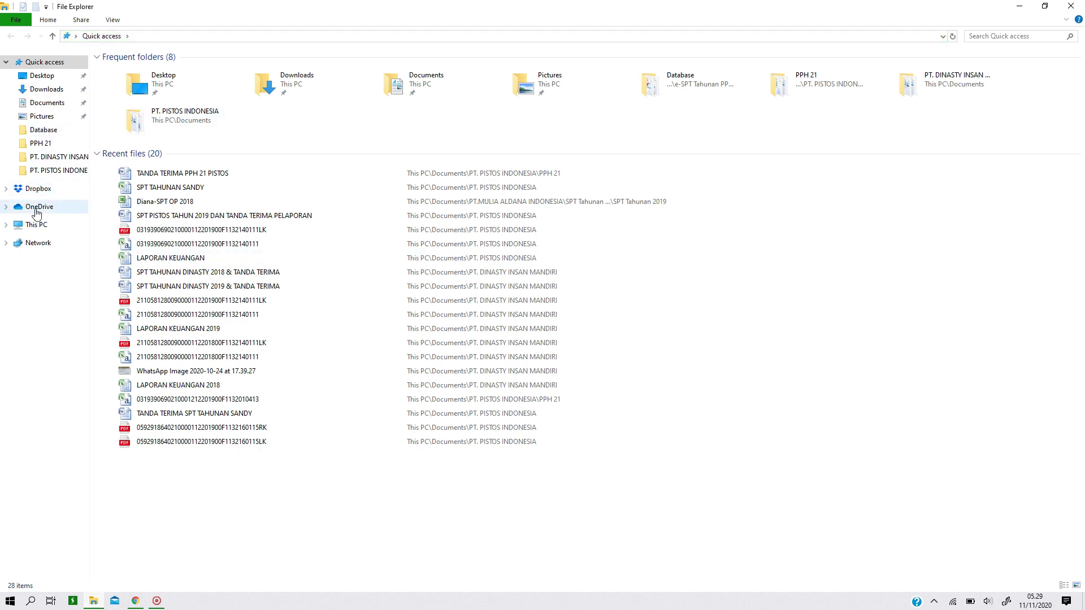
click(36, 225)
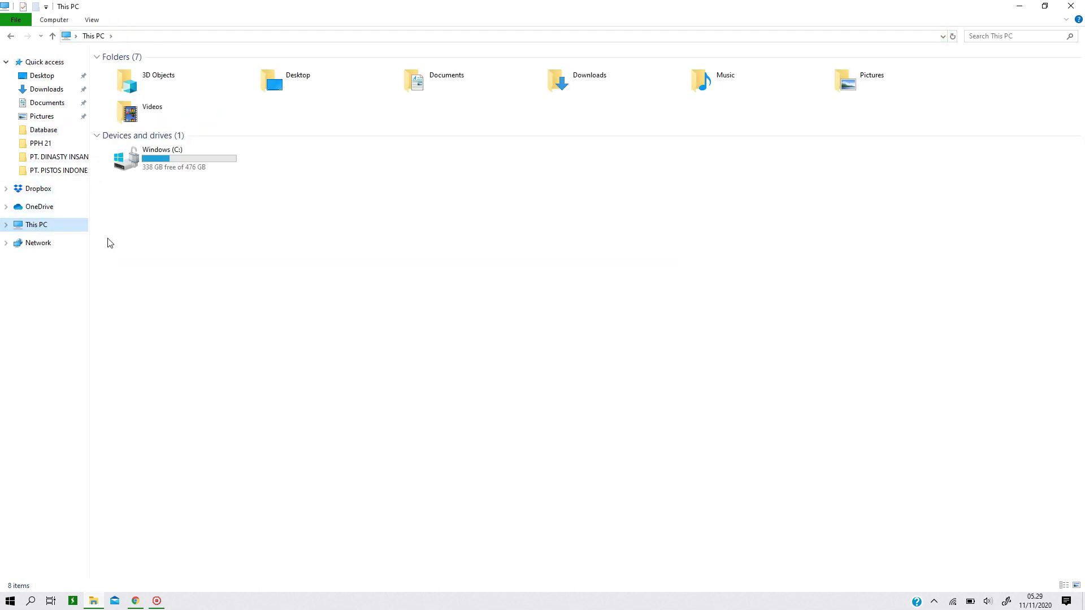
double_click(159, 163)
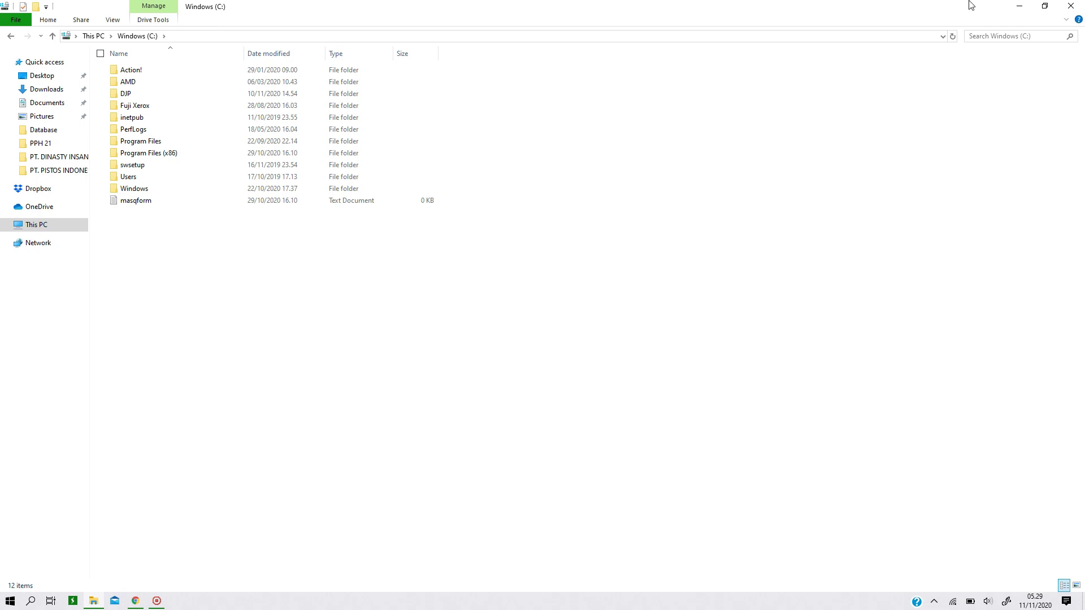
click(1020, 7)
click(1024, 11)
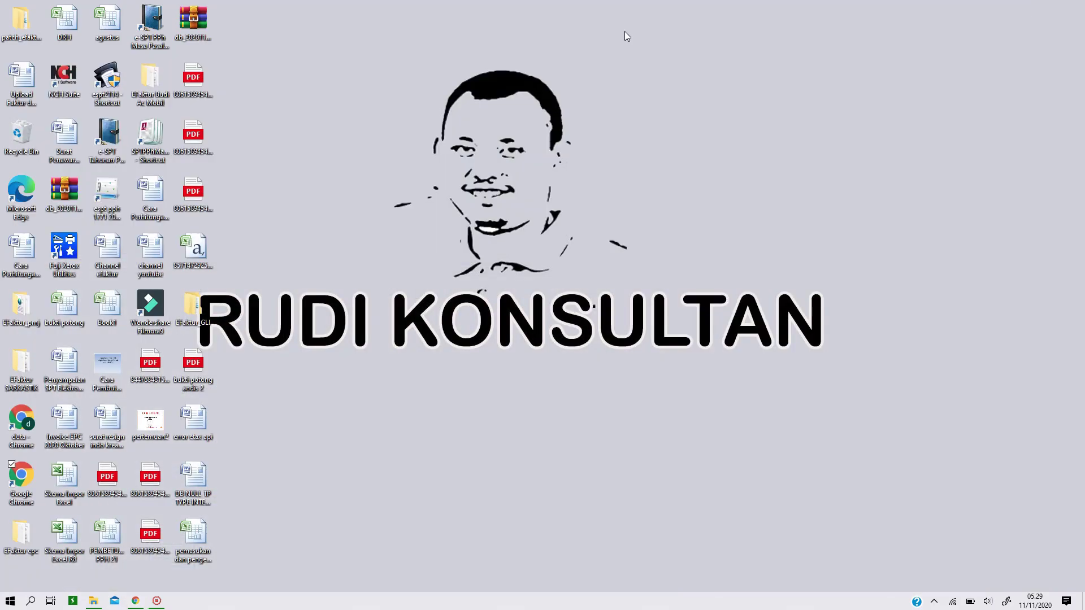
Launch e-SPT and try connecting a taxpayer .accdb database, dismissing the read-only TbHeaderSpt error
double_click(102, 139)
click(80, 84)
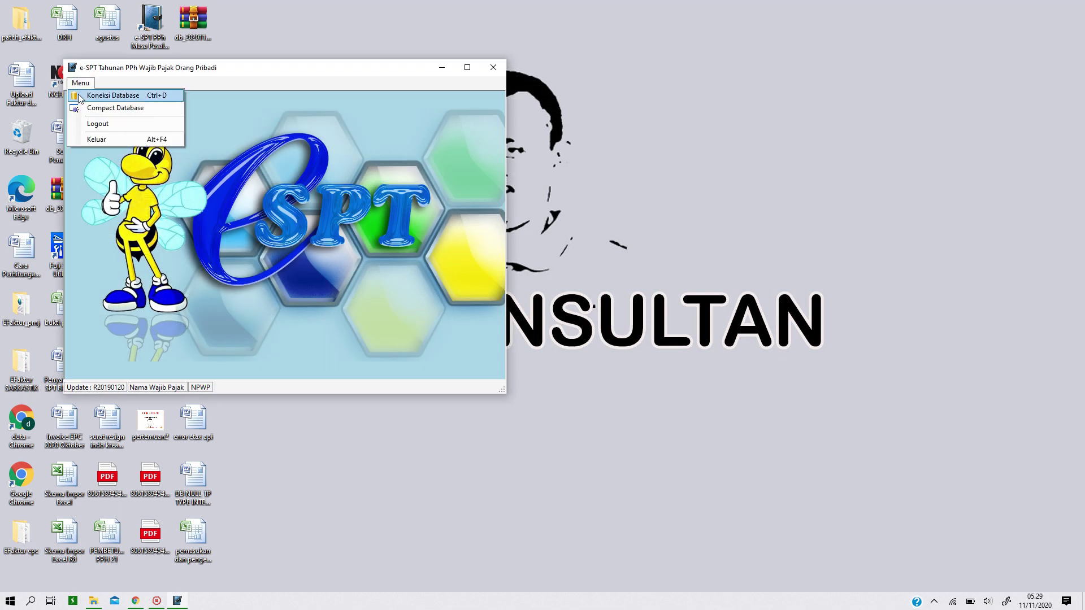
click(85, 96)
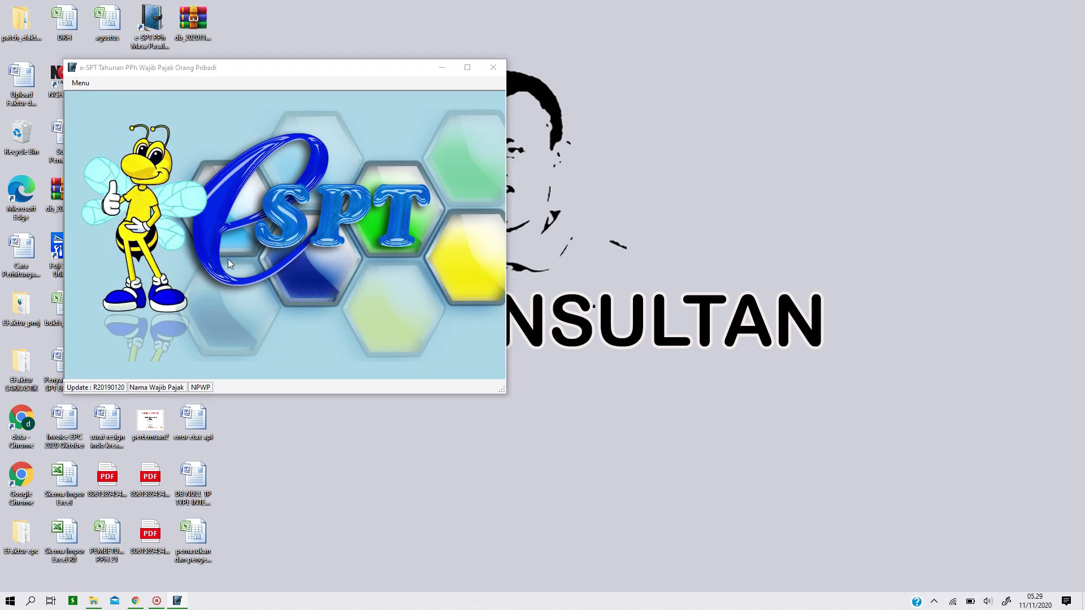
click(192, 159)
double_click(192, 156)
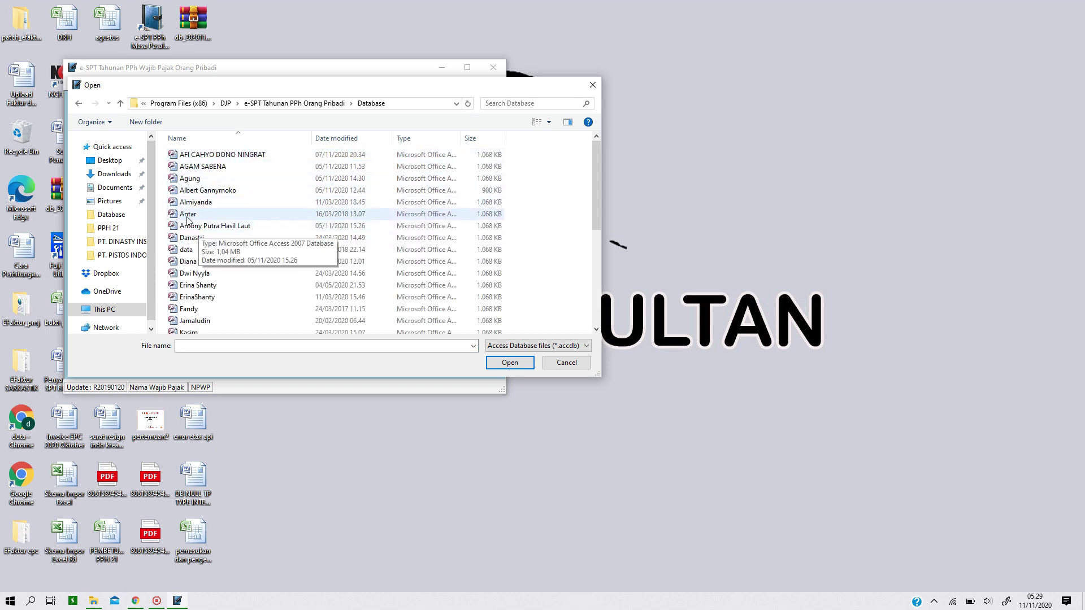
double_click(188, 215)
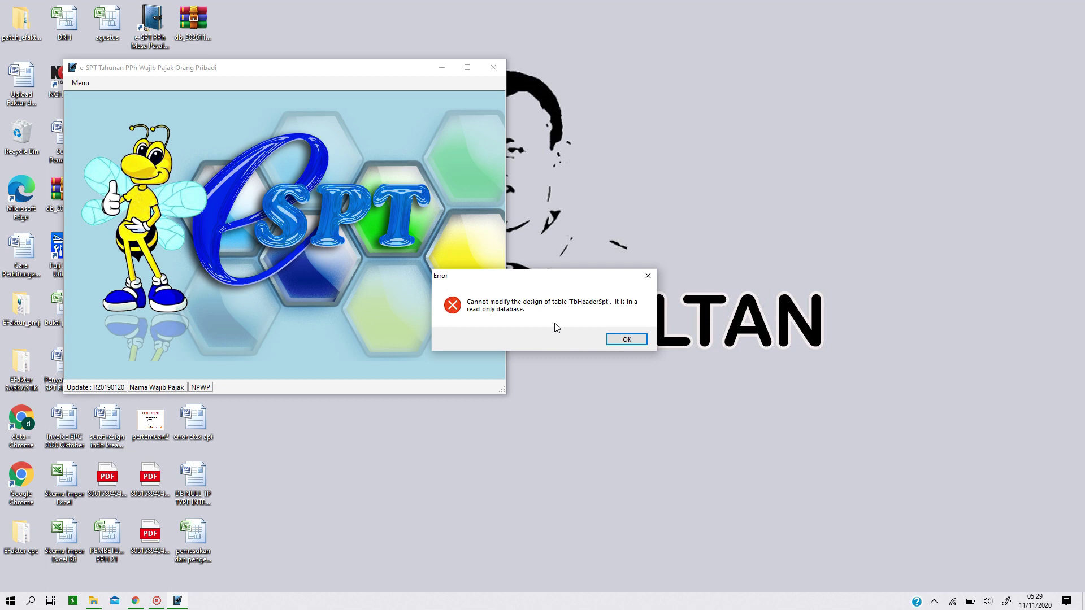
click(647, 278)
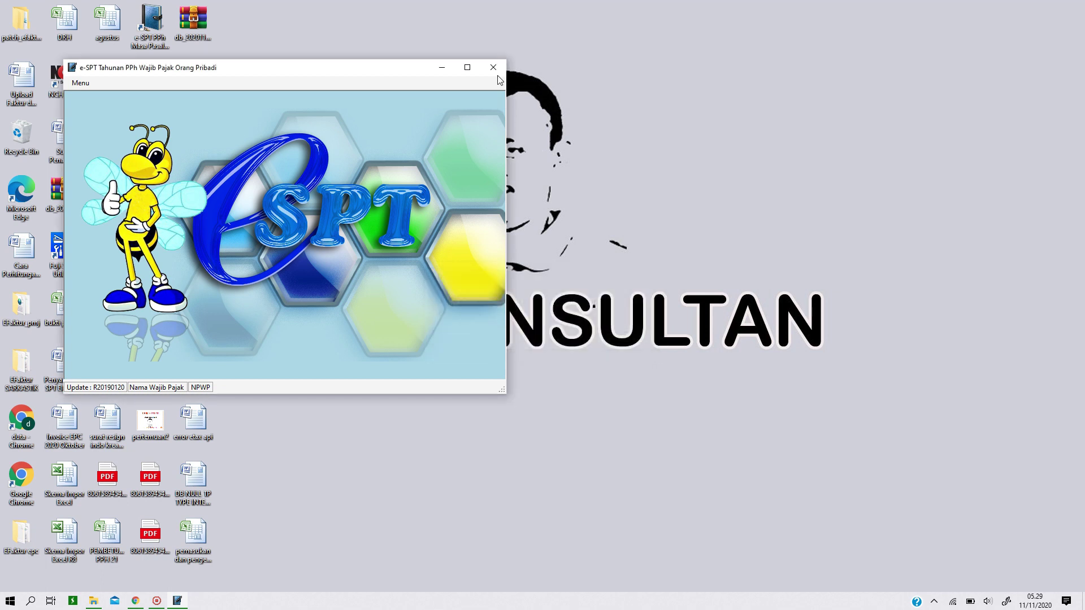
Browse to Program Files (x86) > DJP > e-SPT Tahunan PPh Orang Pribadi and run OrangPribadi.eSPT as administrator
click(94, 601)
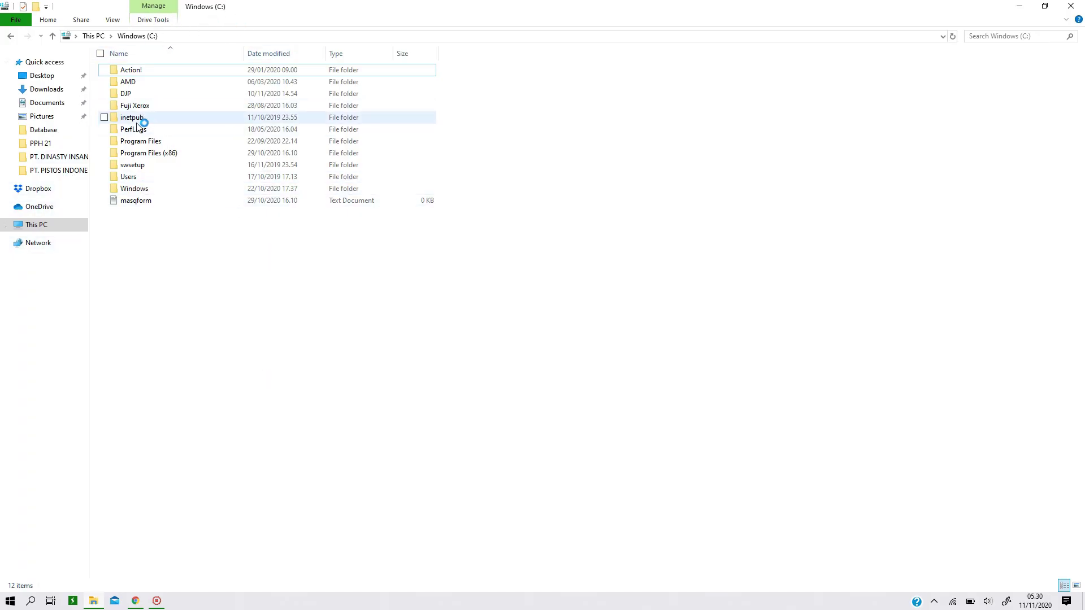
double_click(151, 157)
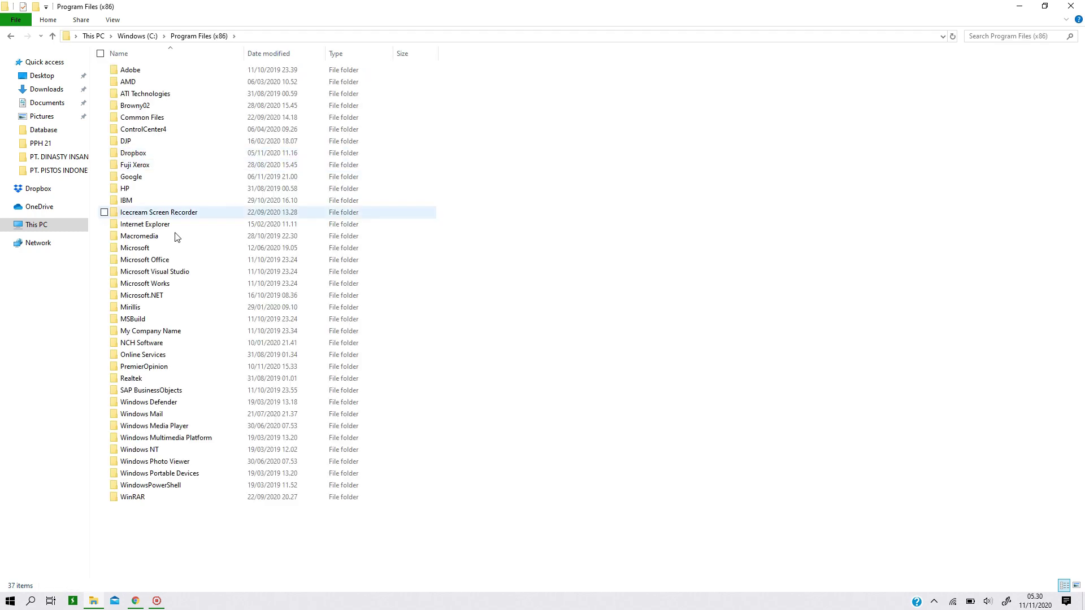
double_click(142, 144)
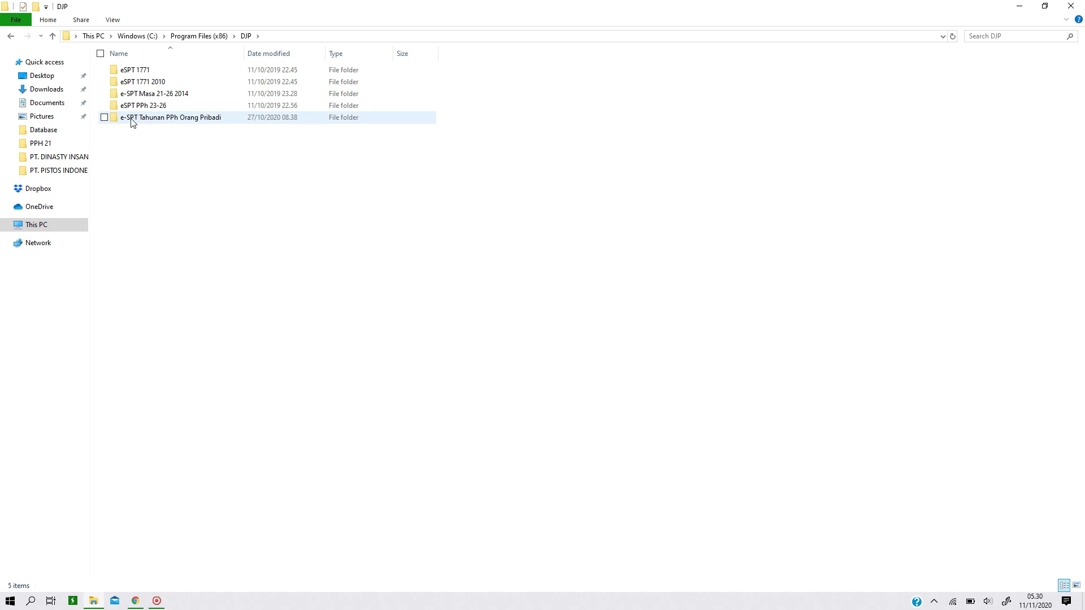
double_click(140, 118)
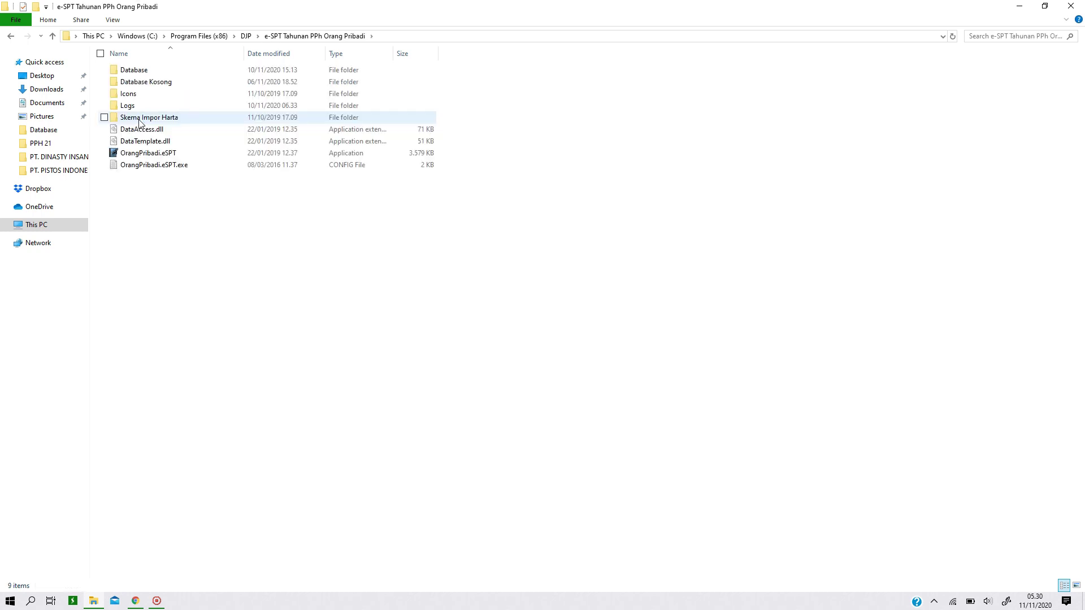
click(148, 157)
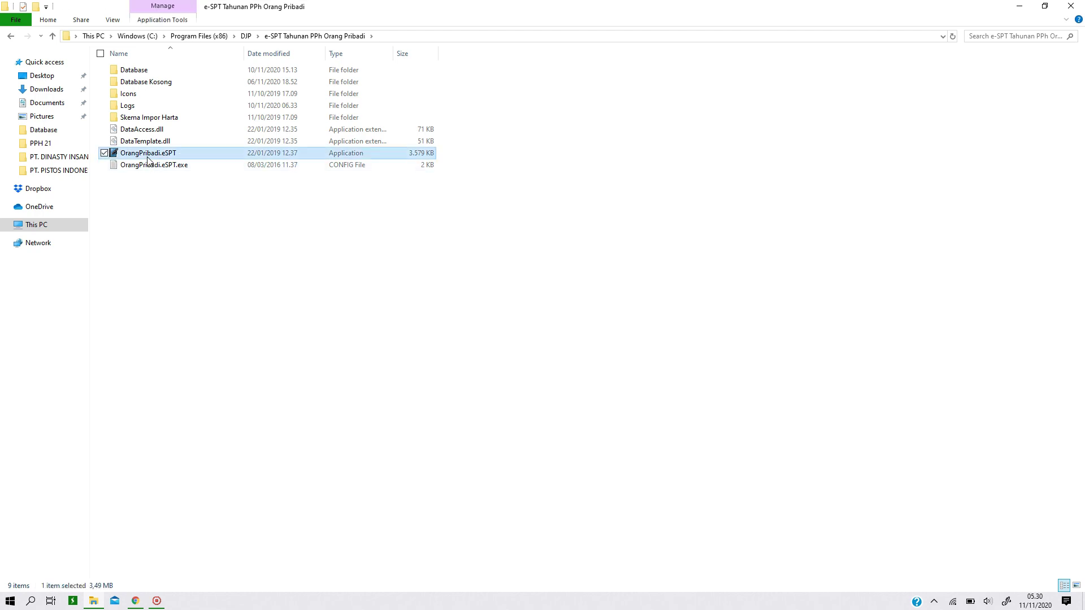
right_click(148, 161)
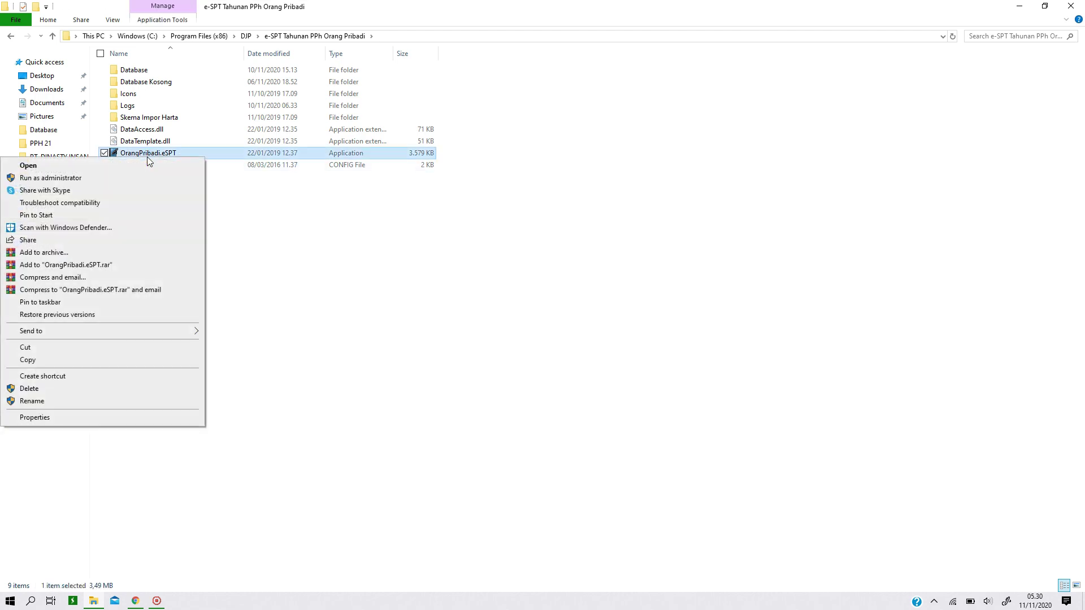
click(127, 180)
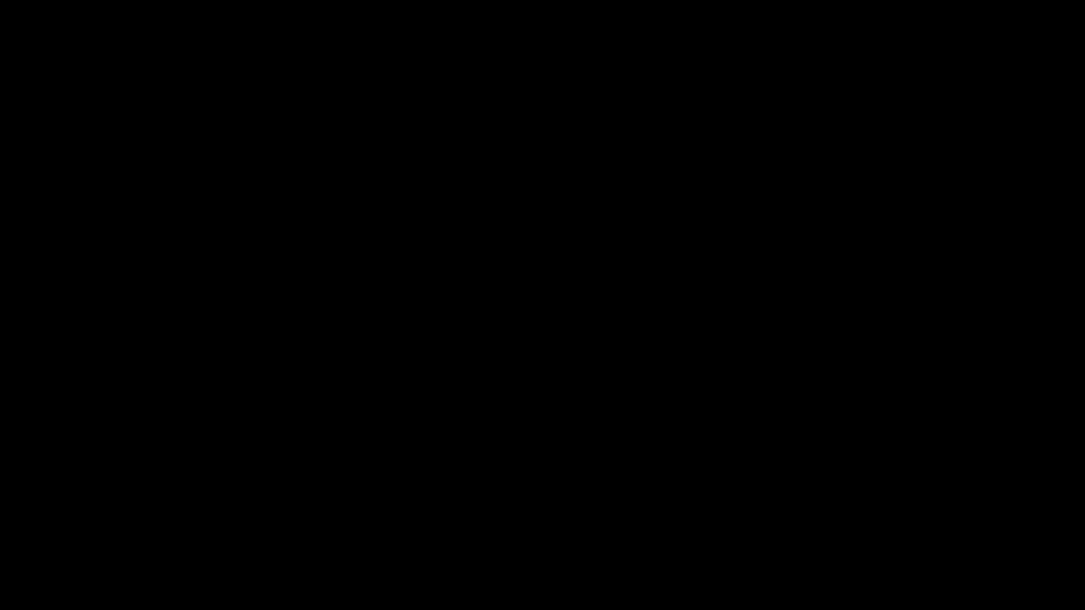
Approve the administrator prompt, maximize e-SPT, and browse to the Database folder of taxpayer files
click(468, 377)
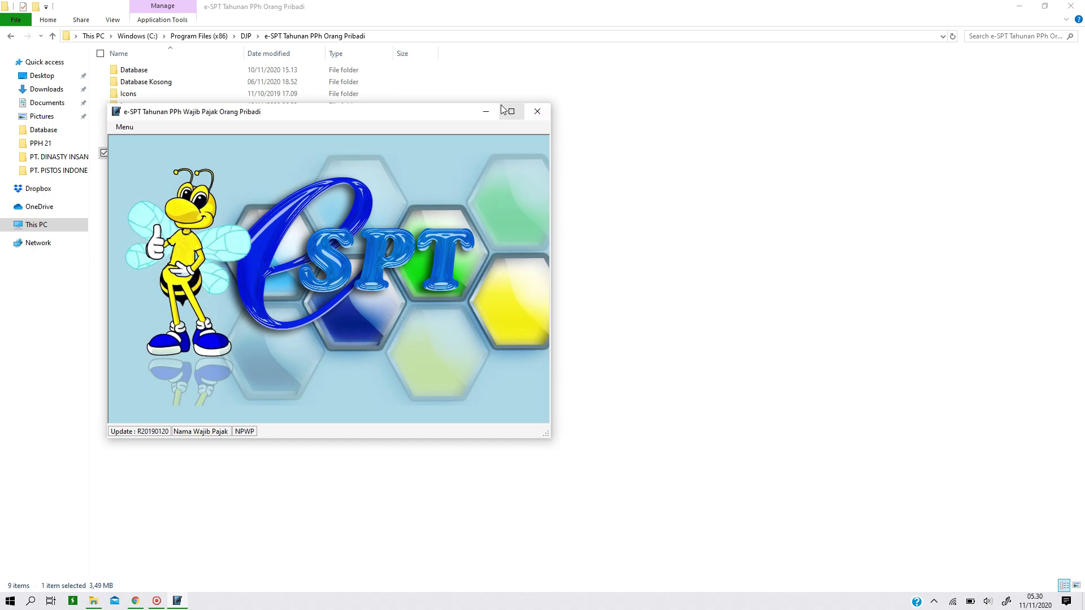
click(512, 111)
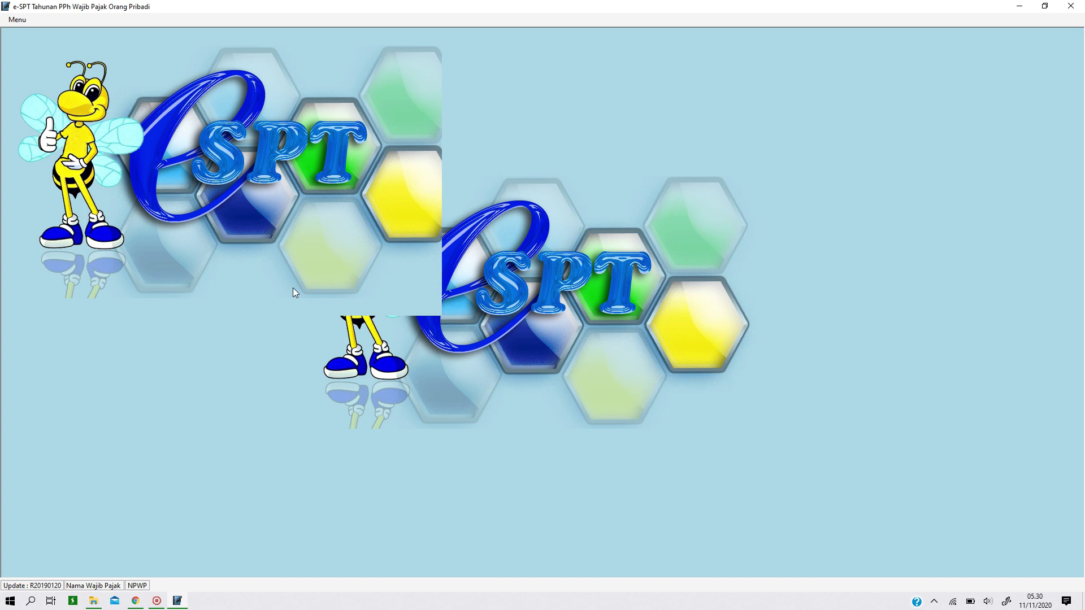
click(18, 19)
click(405, 138)
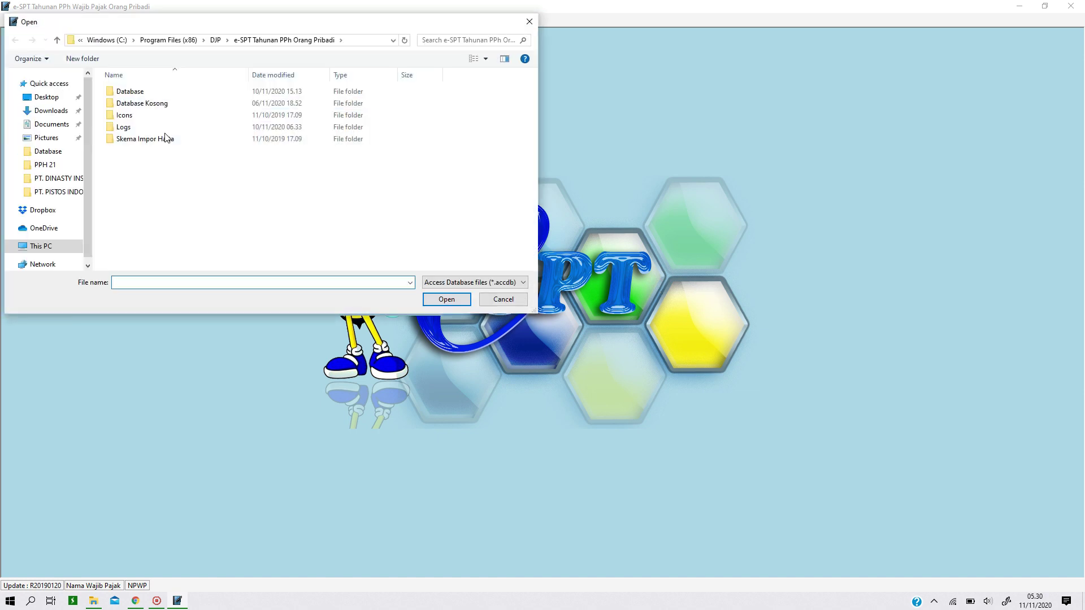
double_click(128, 92)
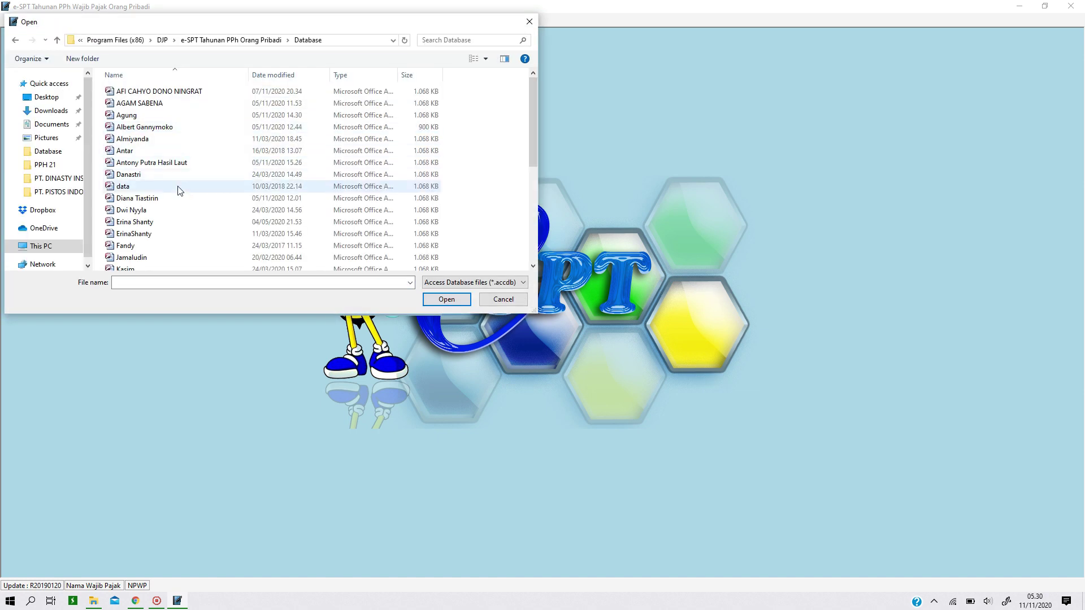
scroll(259, 257, down, 3)
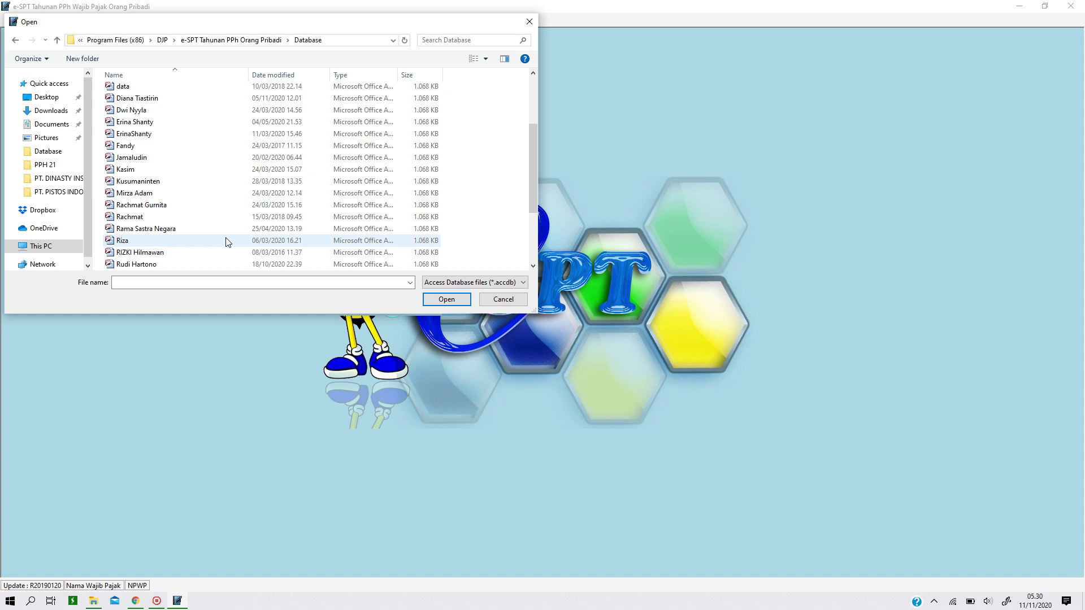
scroll(227, 242, down, 2)
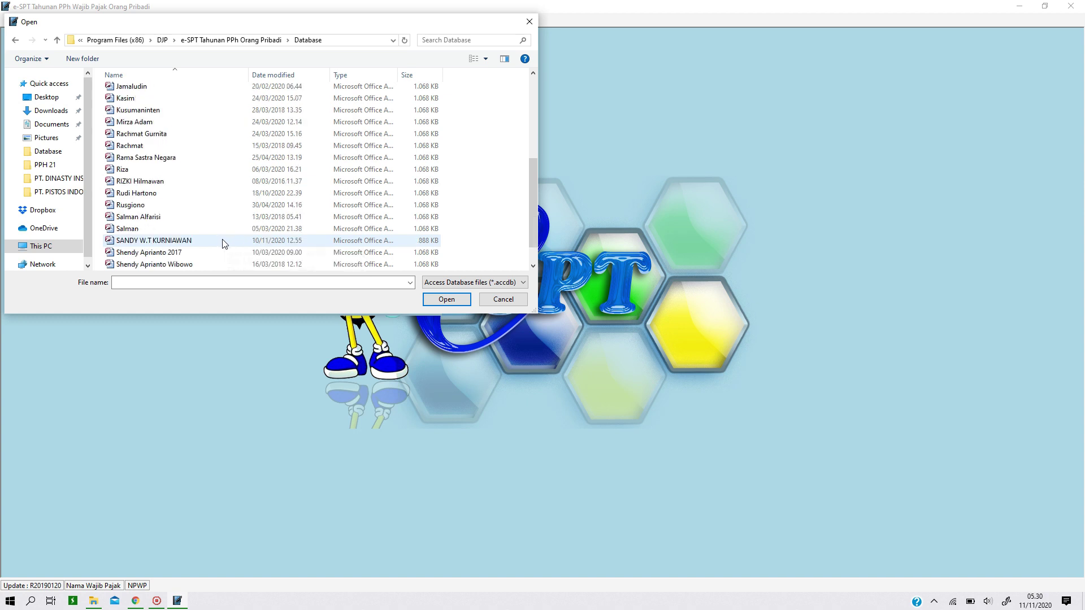
scroll(218, 250, down, 1)
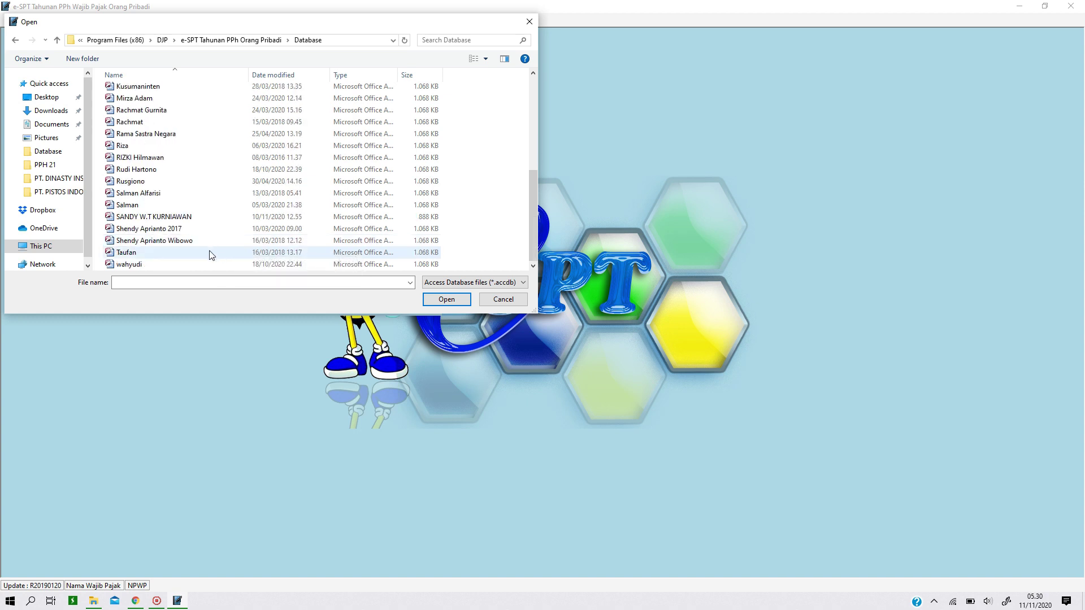
scroll(210, 253, up, 1)
Open the taxpayer's database file and log in as Administrator with the login password
double_click(172, 126)
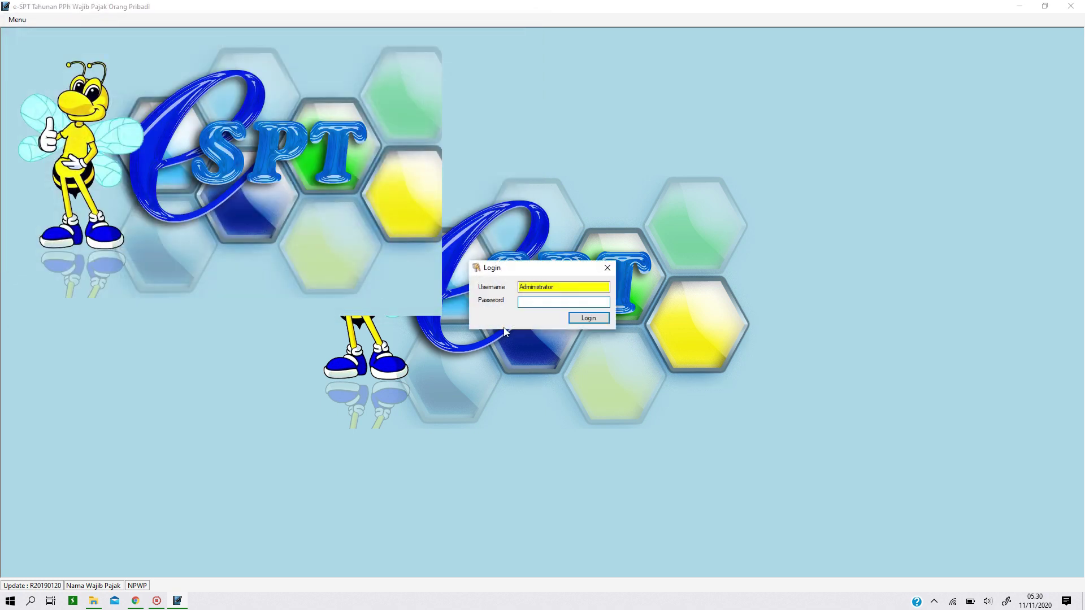
text(123)
click(585, 320)
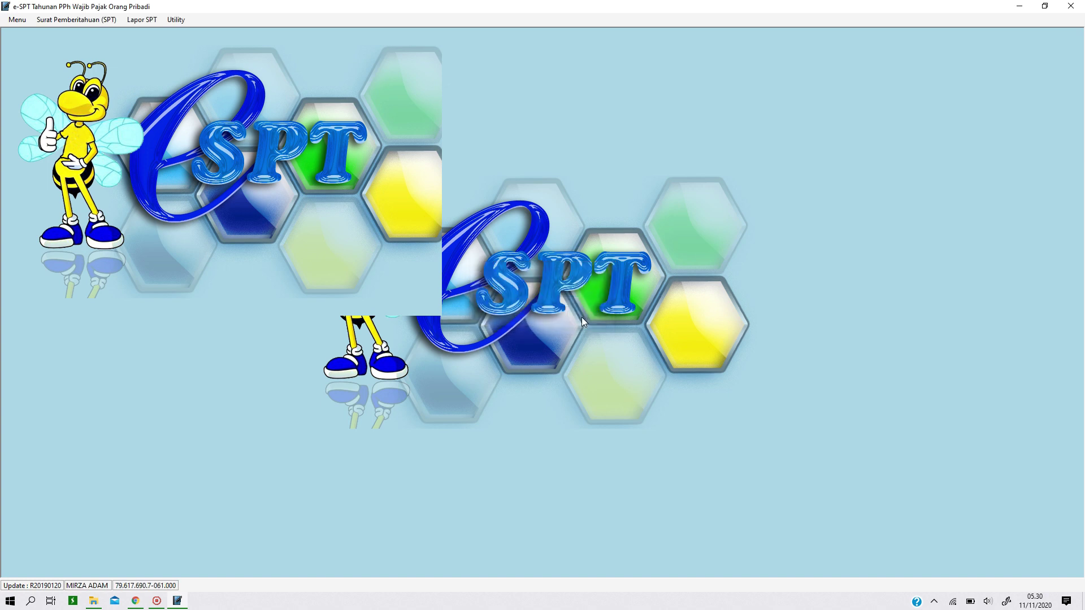
Try opening the 2019 1770 S return via Buka SPT, then dismiss the DBNull-to-Integer error
click(91, 20)
click(91, 43)
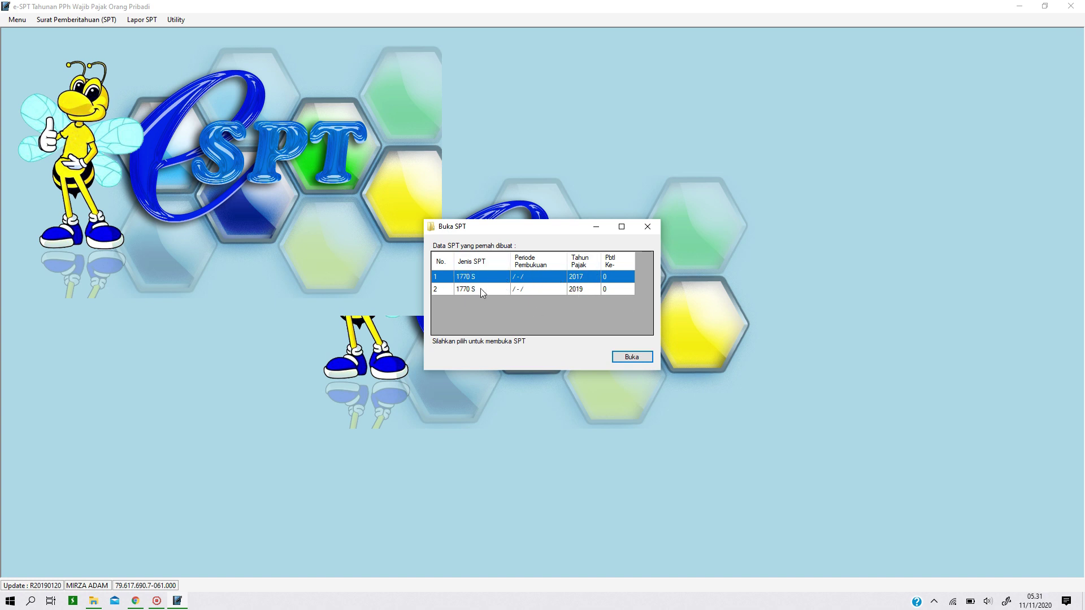
click(466, 291)
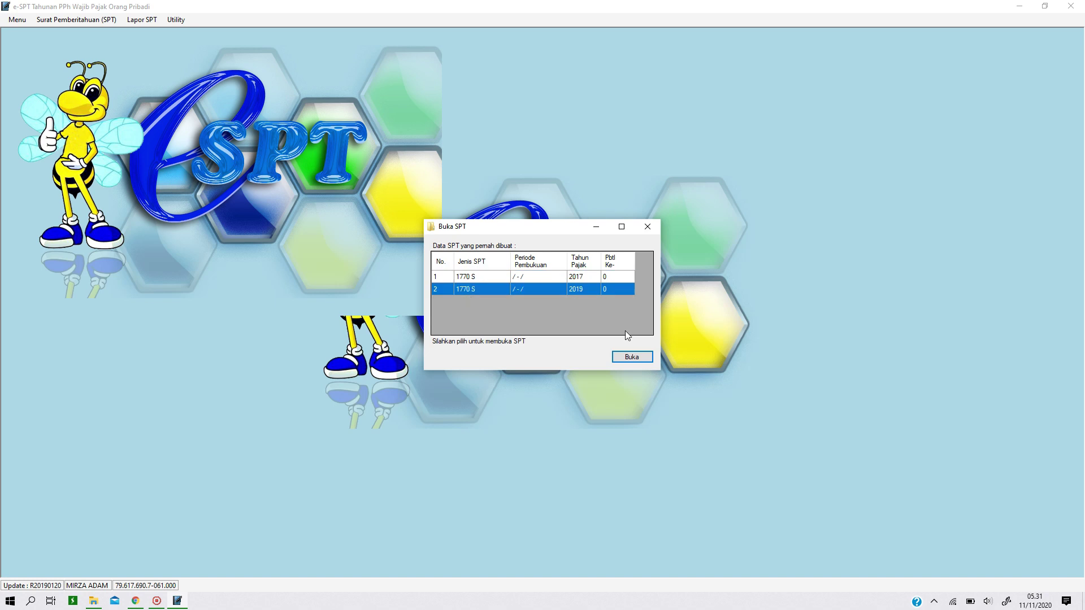
click(628, 359)
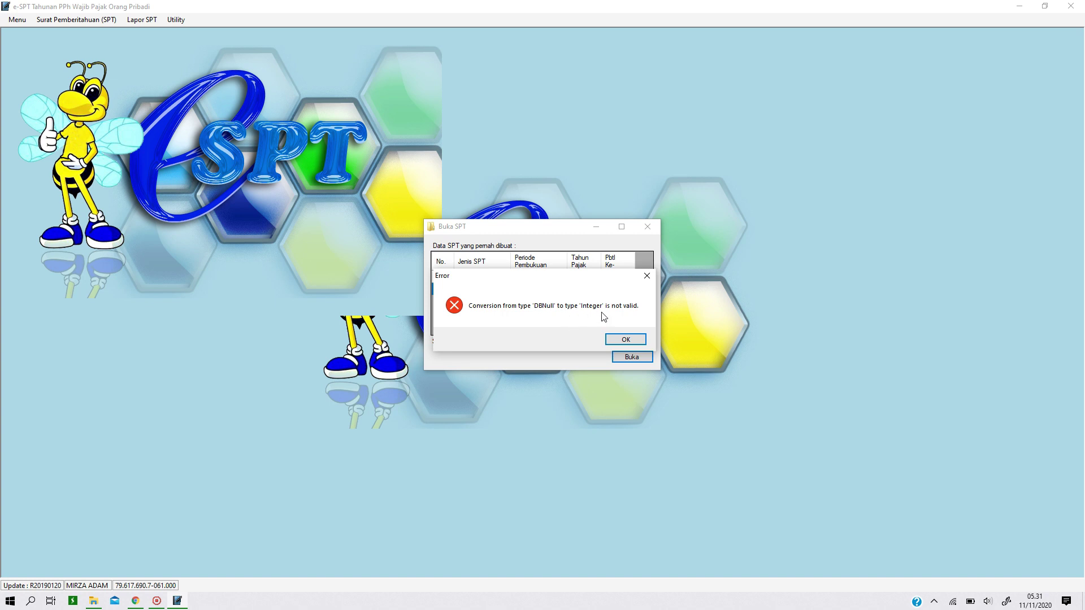
click(619, 342)
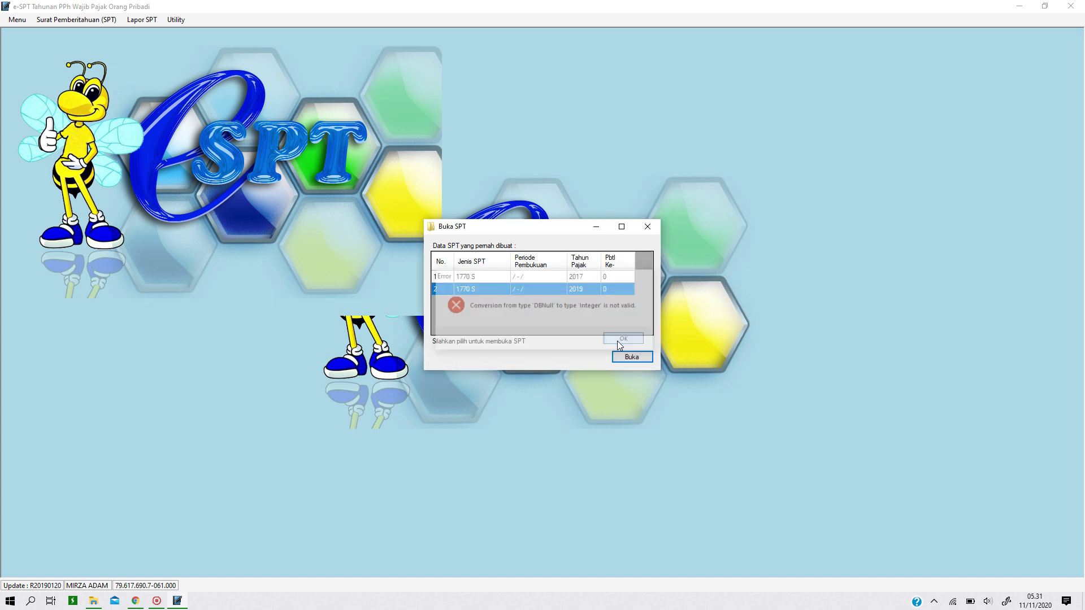
click(648, 227)
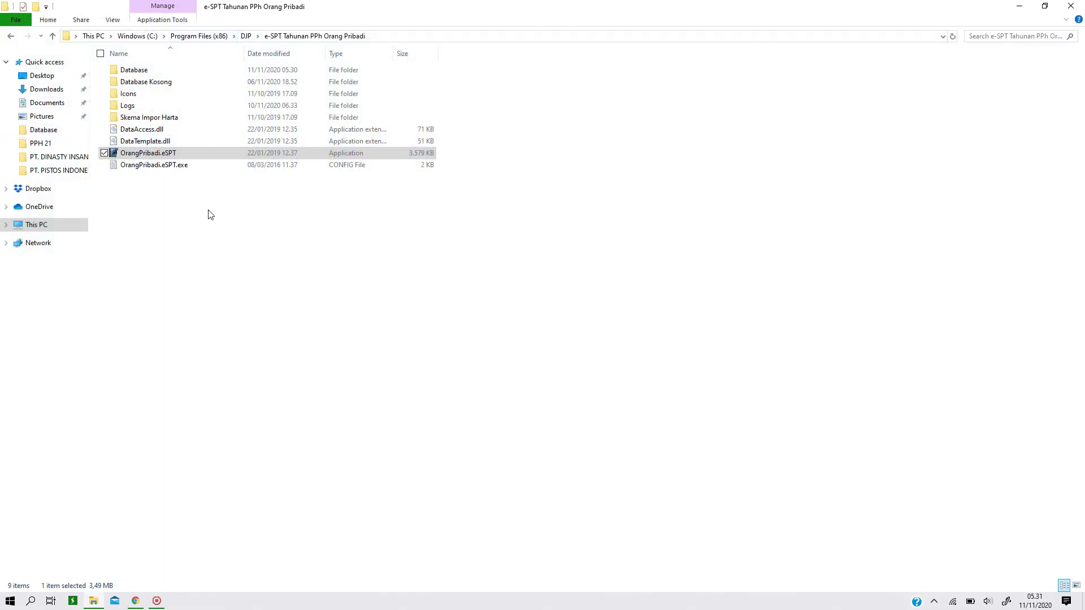
Open the e-SPT Database folder in File Explorer and select the taxpayer's .accdb file
click(218, 235)
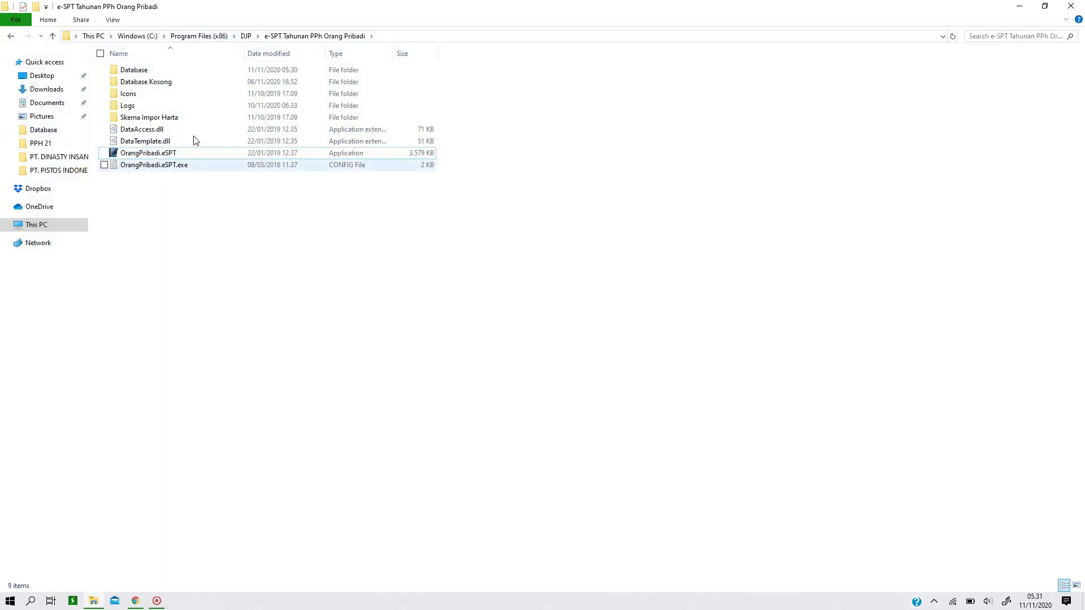
double_click(148, 71)
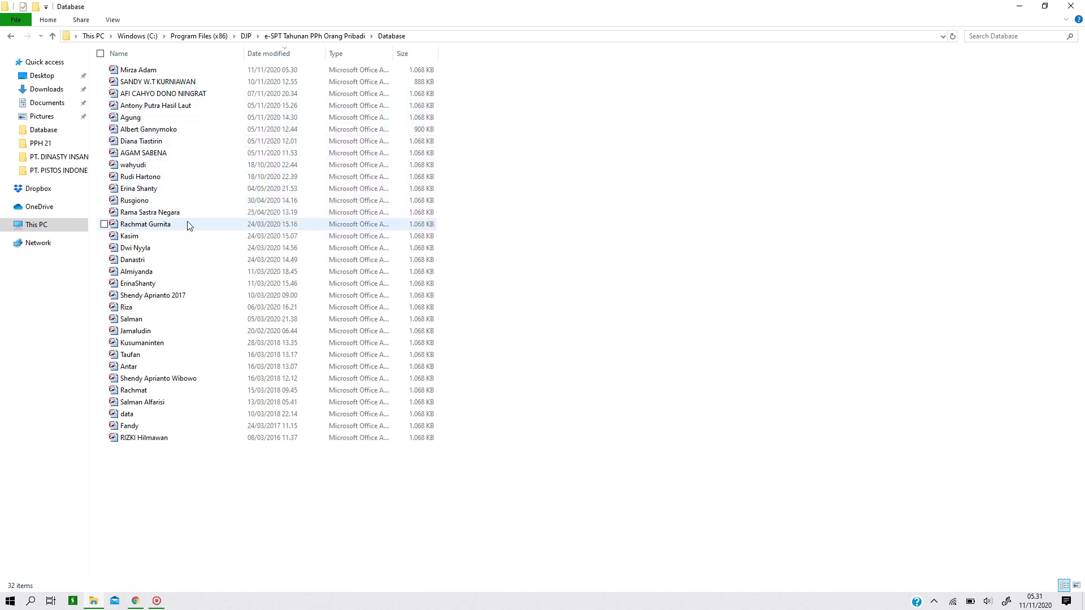
click(150, 72)
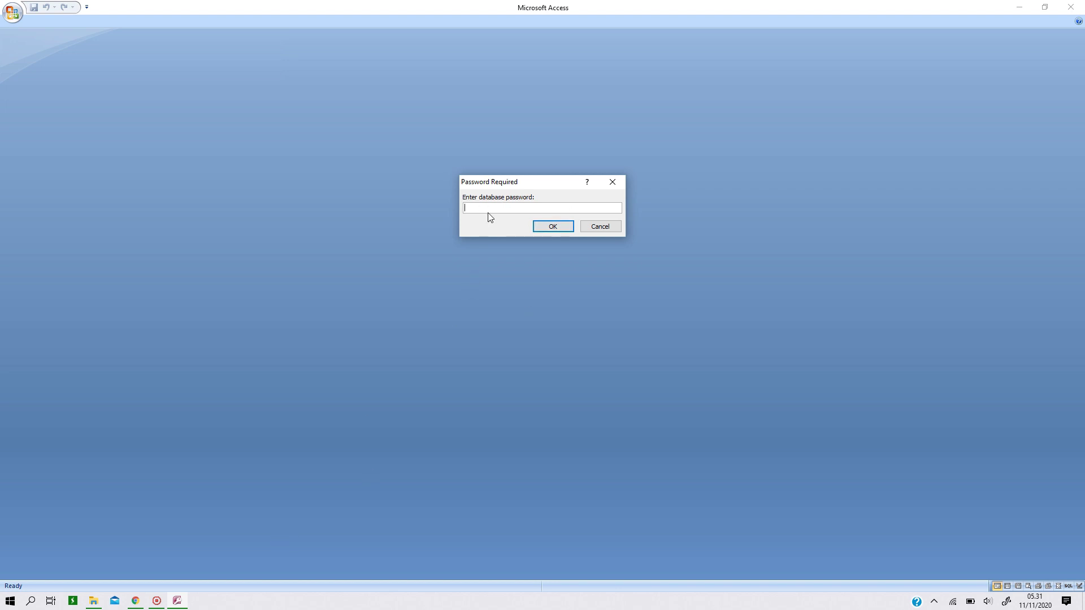
Copy the database password from the blog post and paste it into Access's password prompt to open the database
click(136, 601)
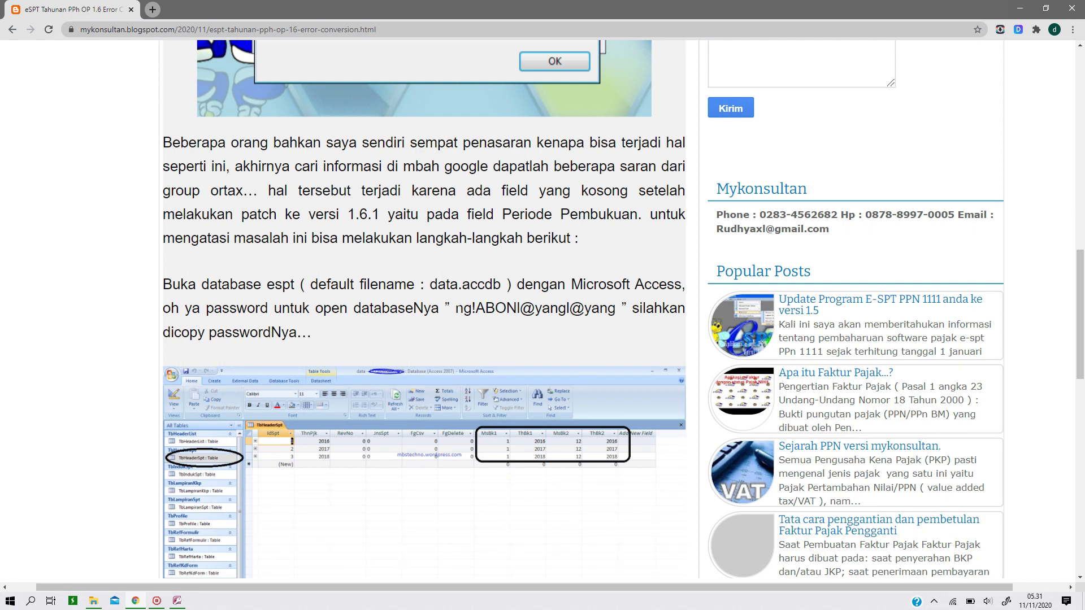
drag(456, 309, 616, 310)
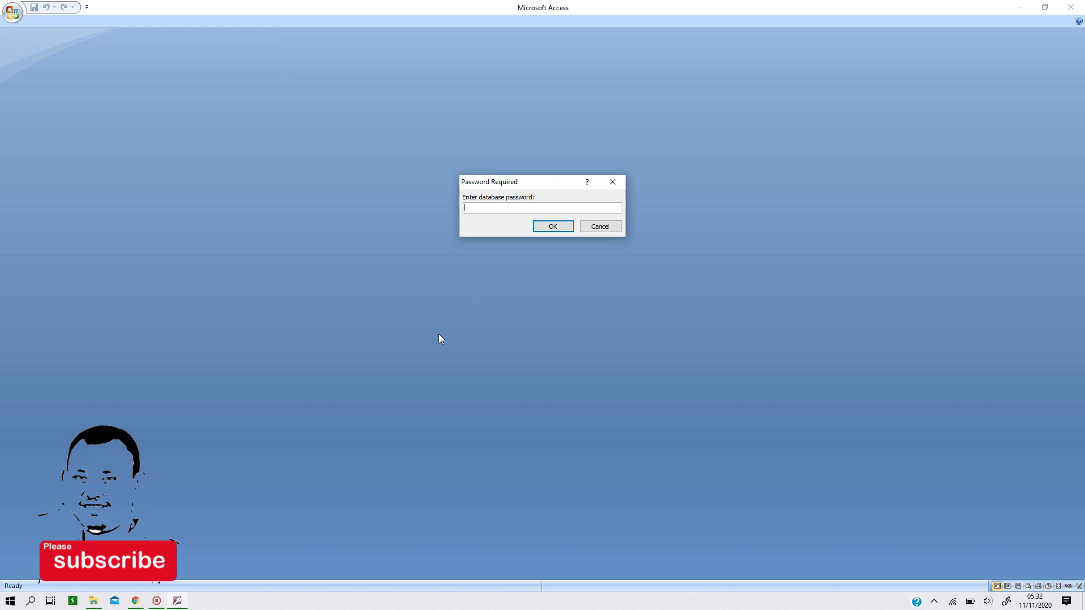
key(ctrl+v)
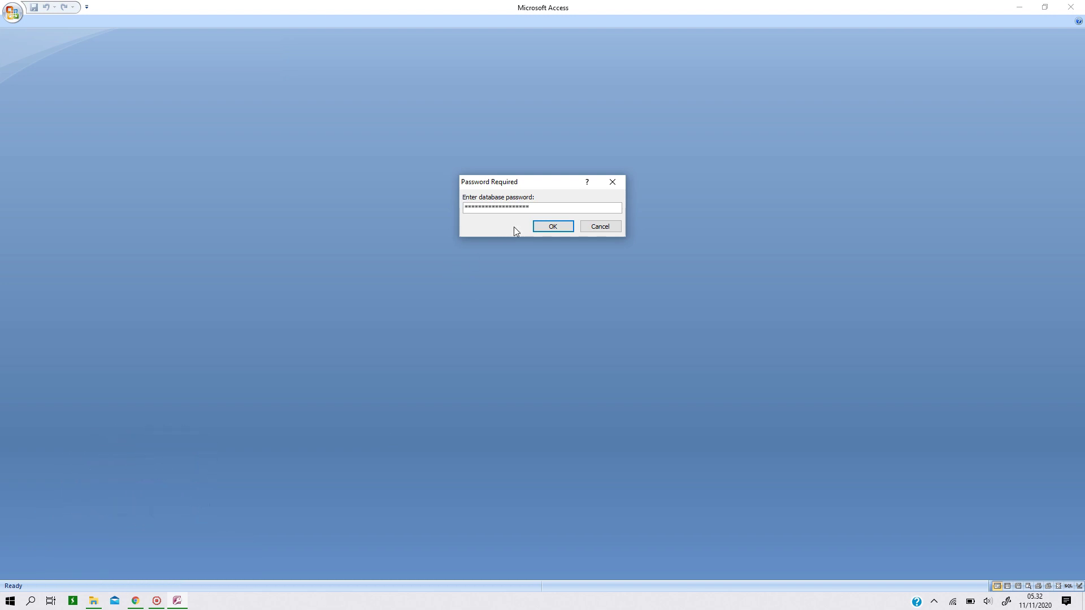
click(552, 227)
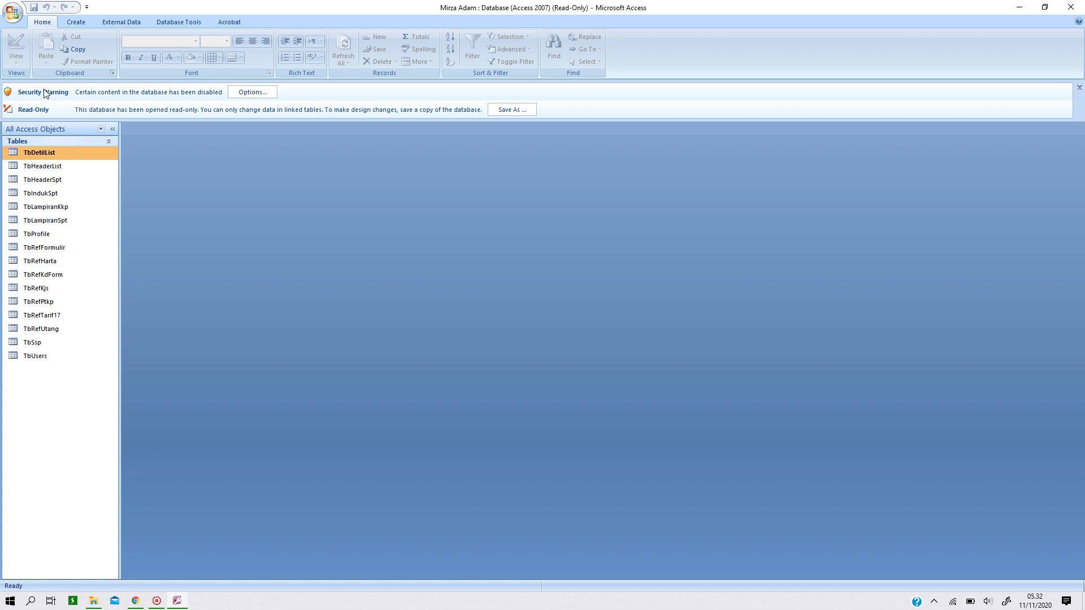
Enable the database's disabled content and select the TbHeaderList and TbHeaderSpt tables
click(252, 93)
click(462, 334)
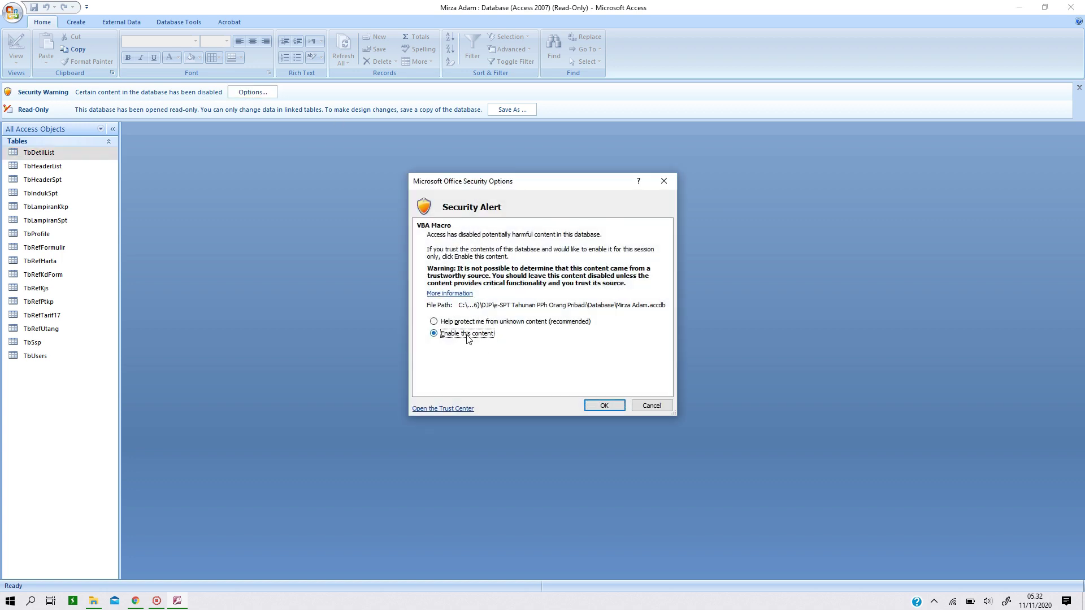
click(605, 406)
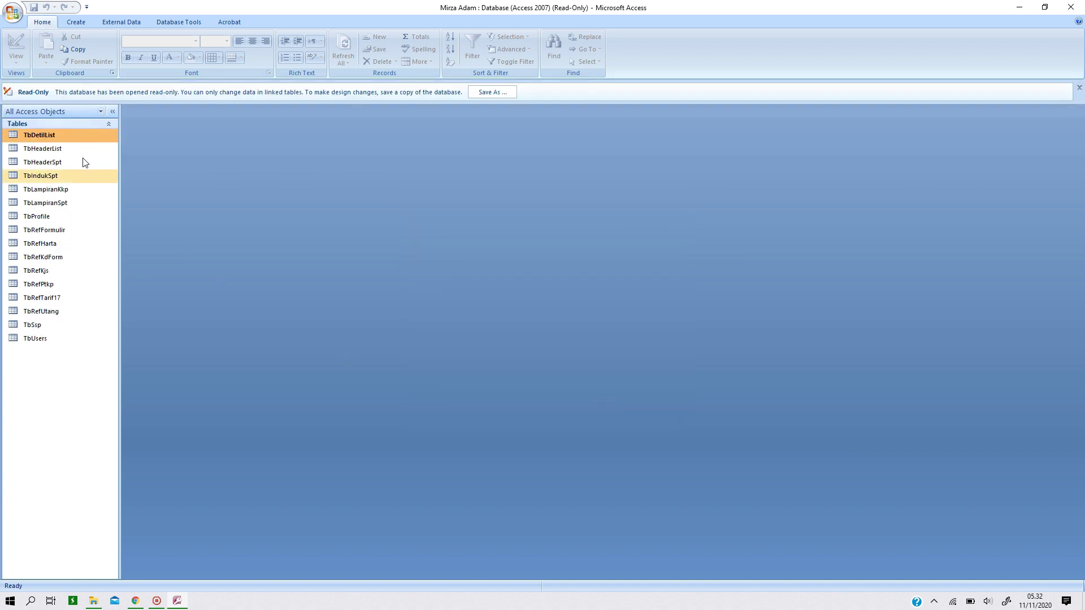
click(28, 150)
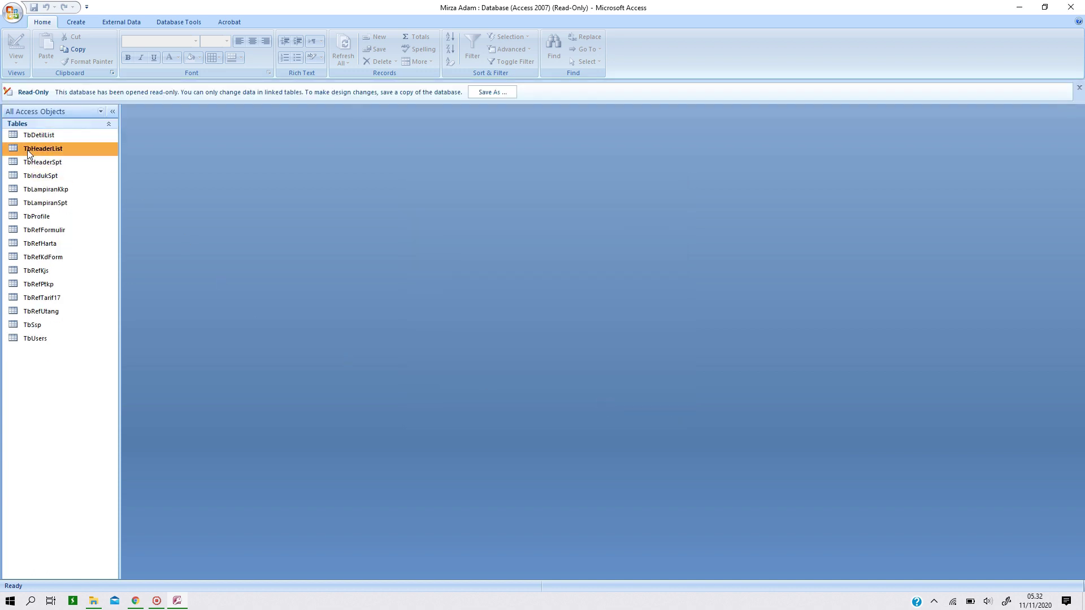
click(23, 162)
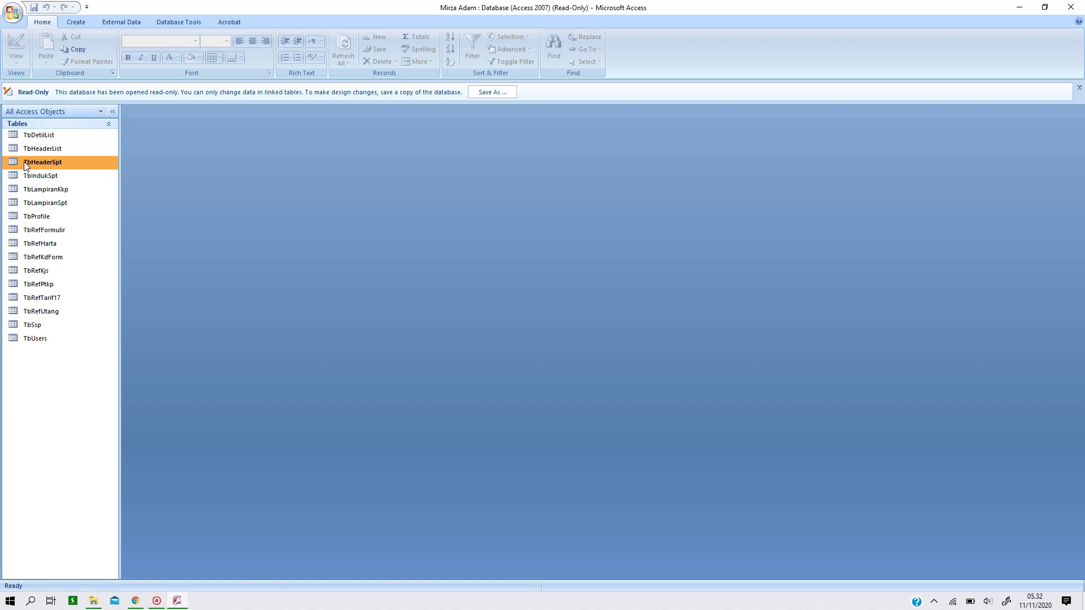
Save an editable copy of the database to the Desktop as an Access 2007 .accdb file
click(497, 91)
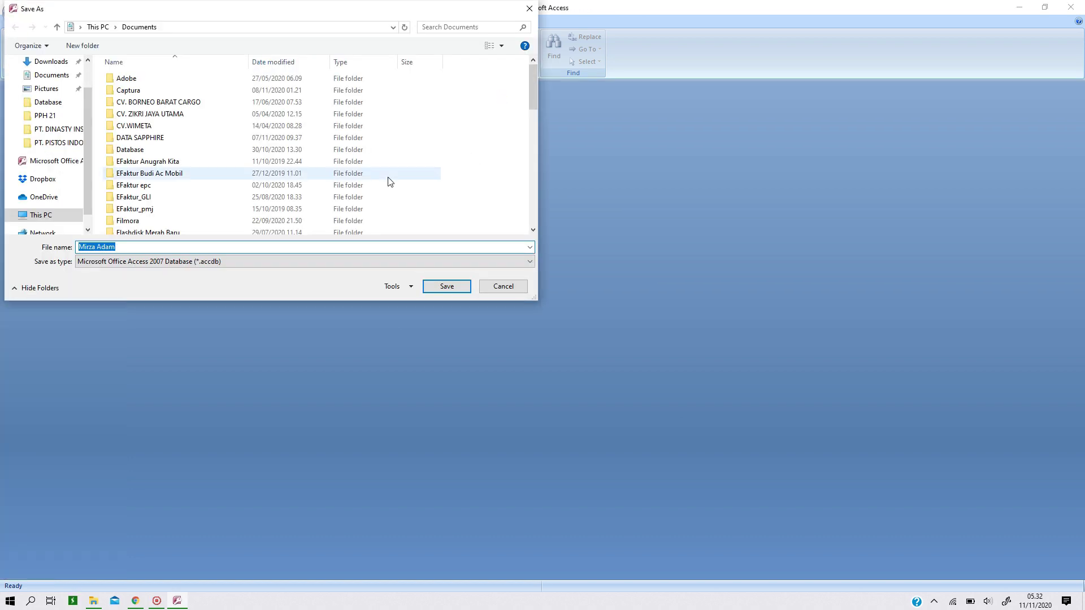
scroll(43, 113, up, 3)
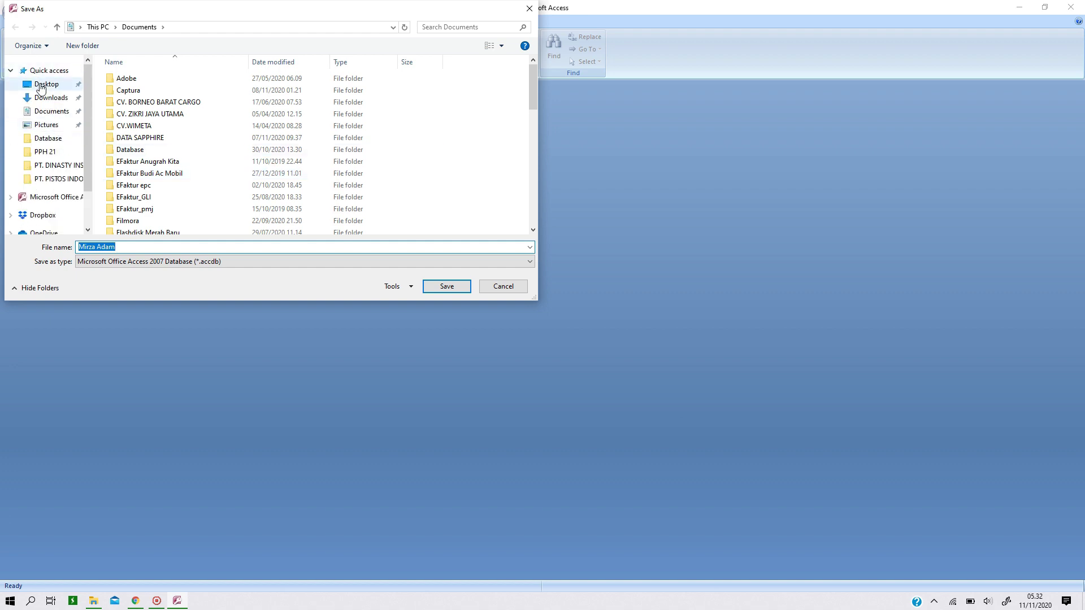
click(44, 85)
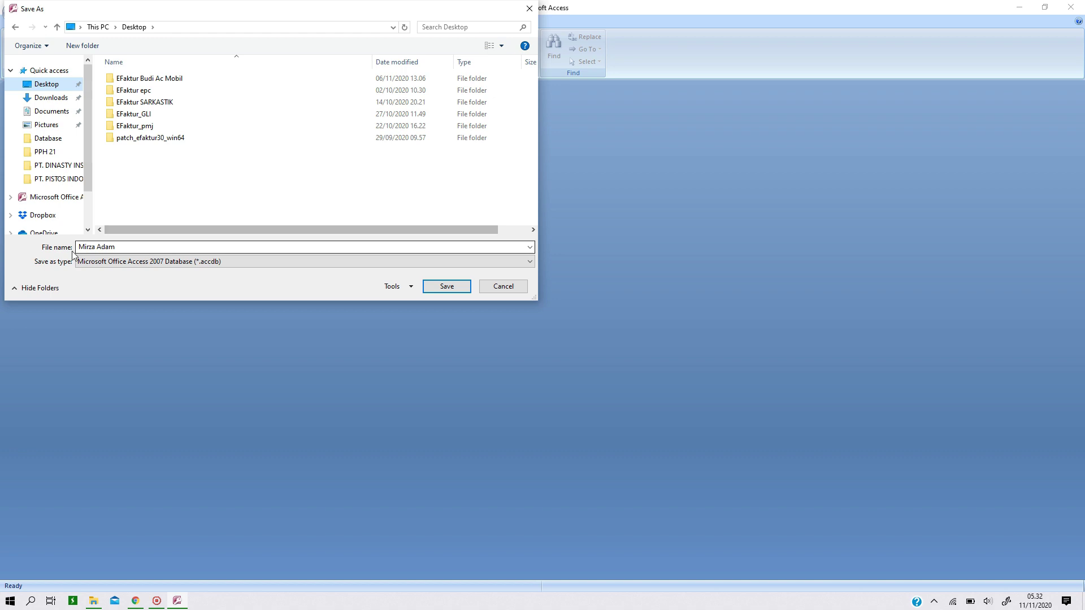
click(444, 288)
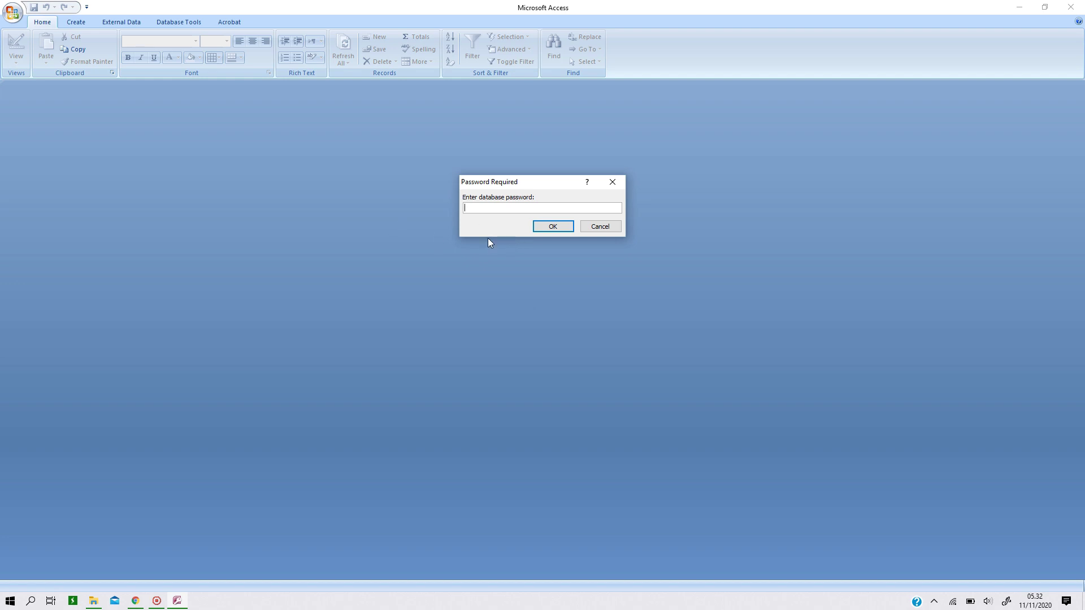
Paste the database password to open the Desktop copy, then check the blog's fix instructions
key(ctrl+v)
click(556, 230)
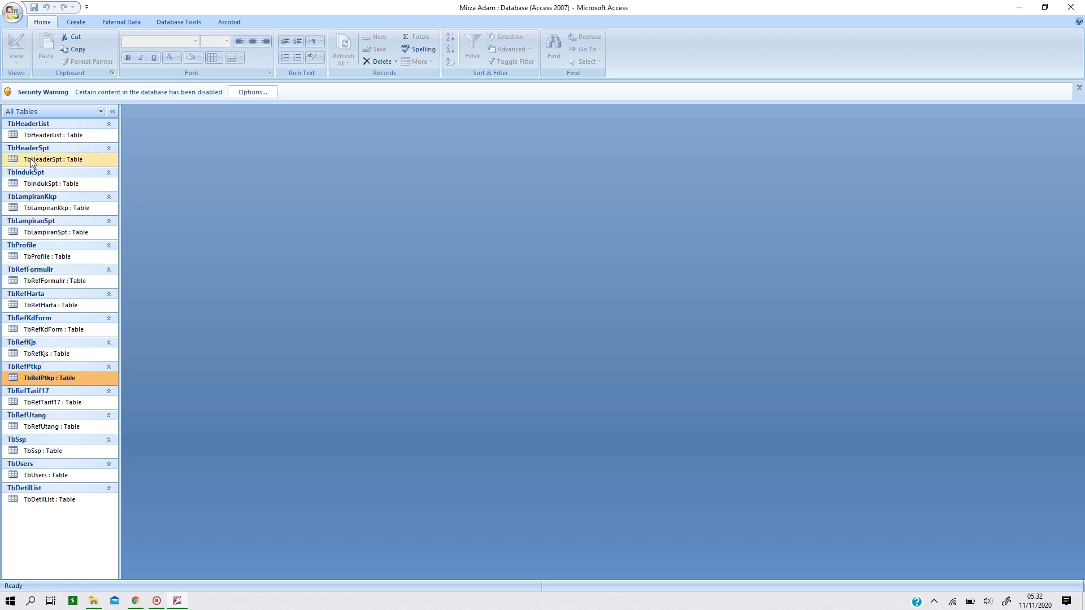
click(136, 601)
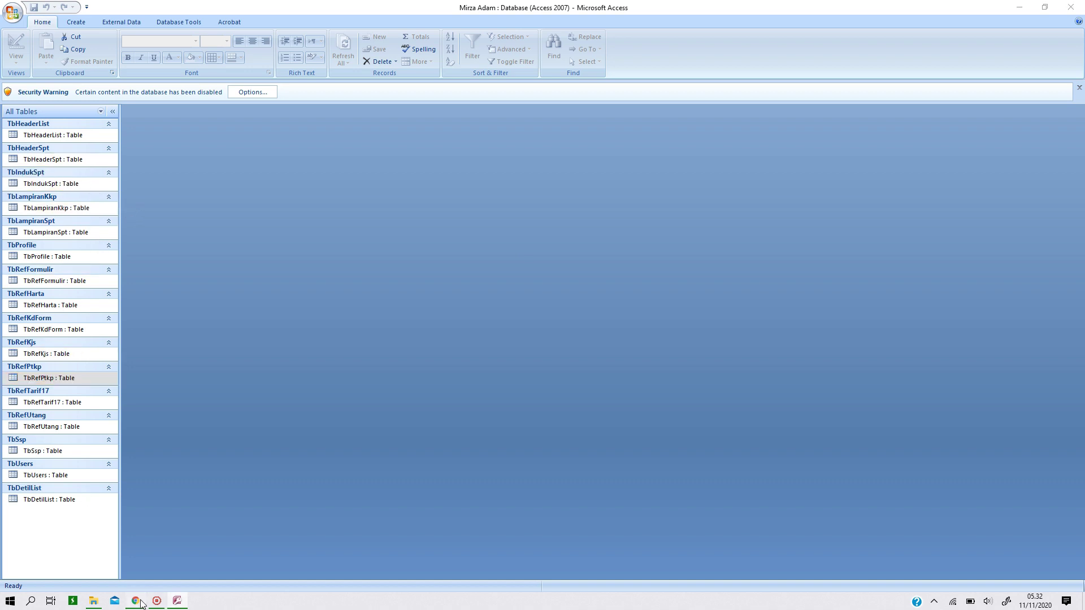
scroll(317, 359, up, 4)
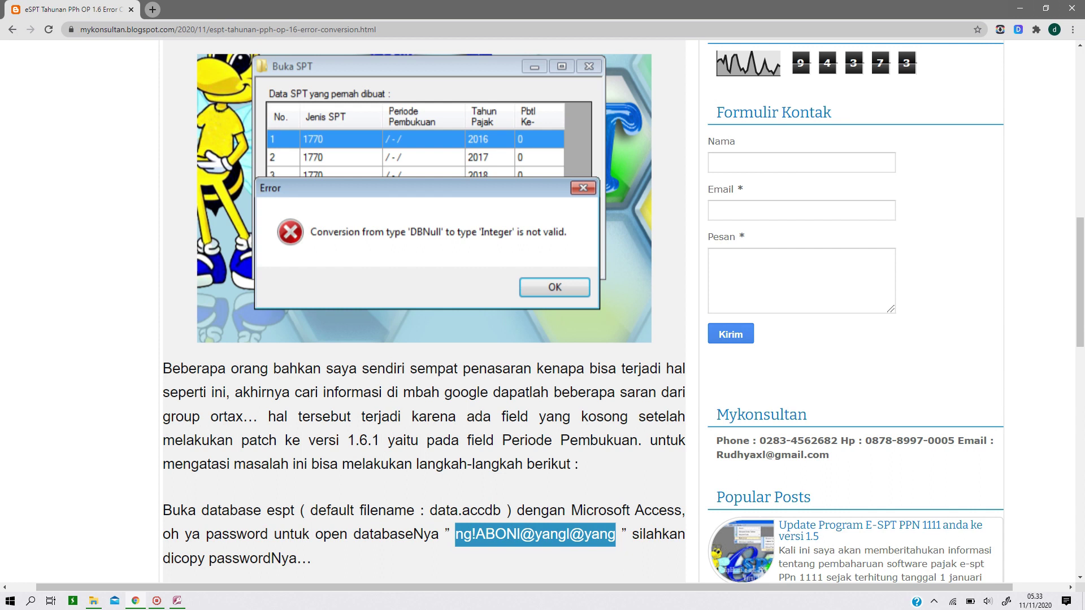
scroll(440, 429, up, 4)
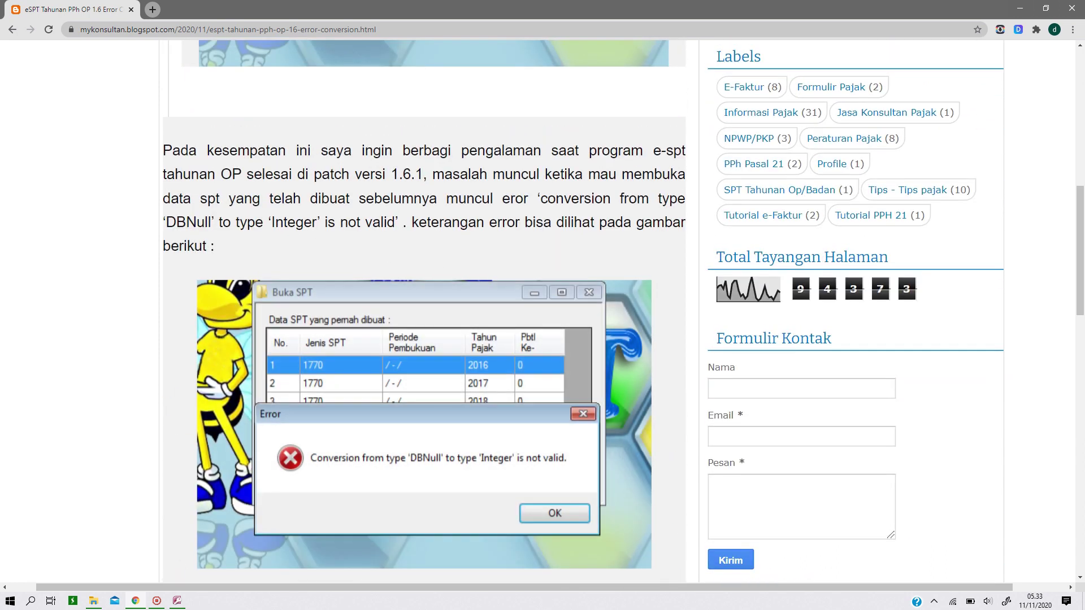
click(177, 601)
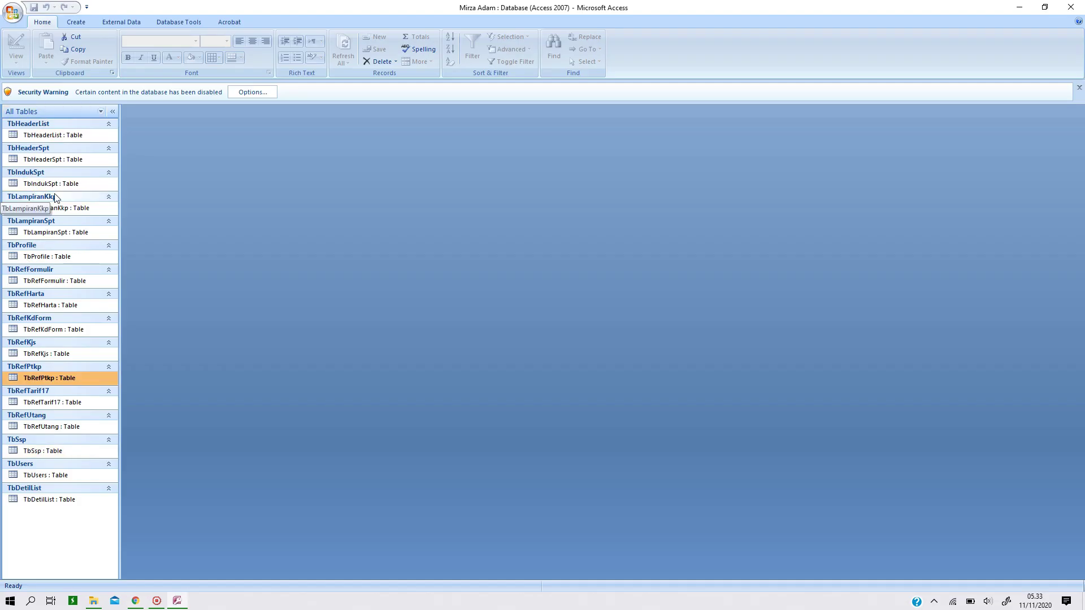
Open the TbHeaderSpt and TbIndukSpt tables, keeping TbHeaderSpt's datasheet in front
click(47, 162)
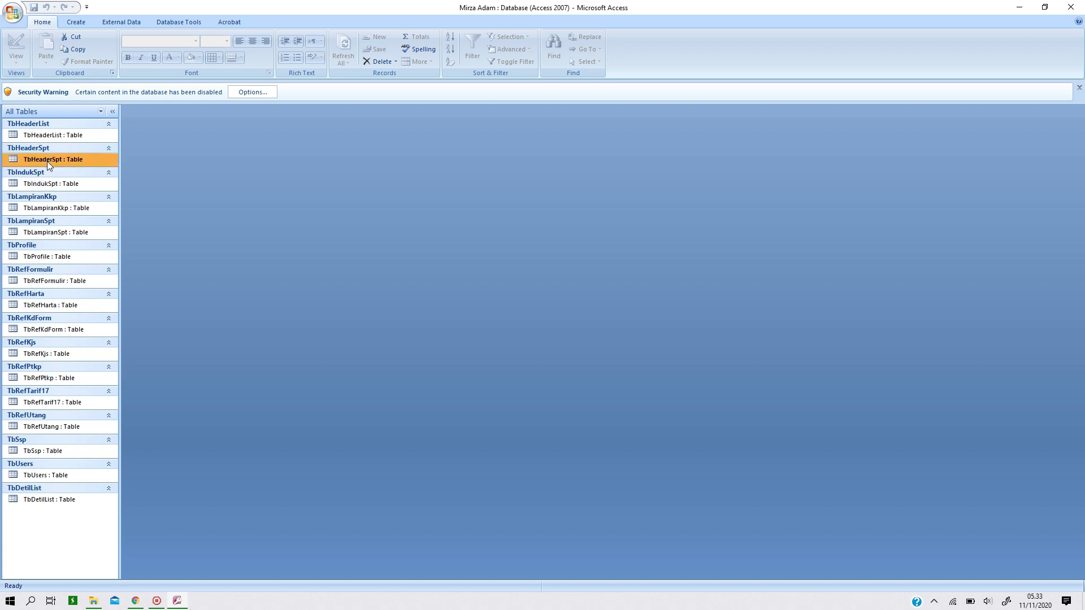
double_click(47, 161)
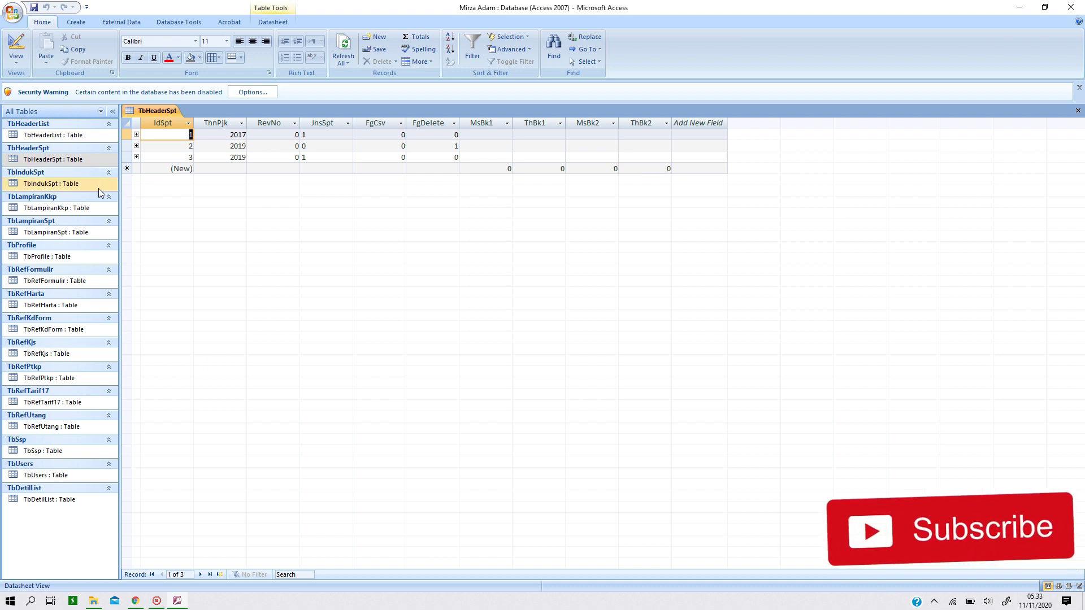
double_click(70, 188)
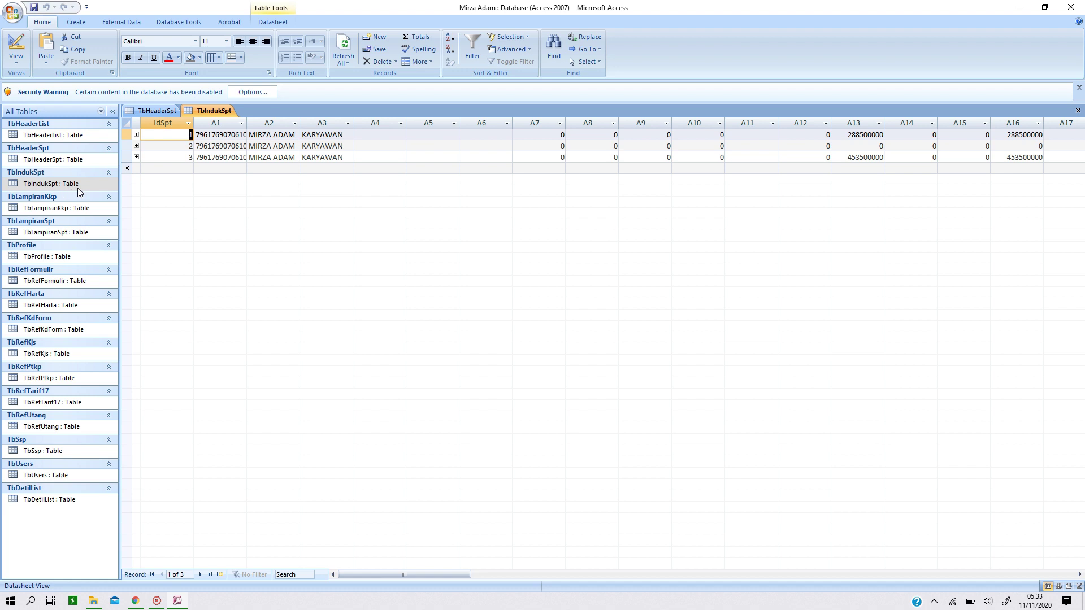
drag(434, 576, 364, 570)
click(53, 161)
double_click(52, 161)
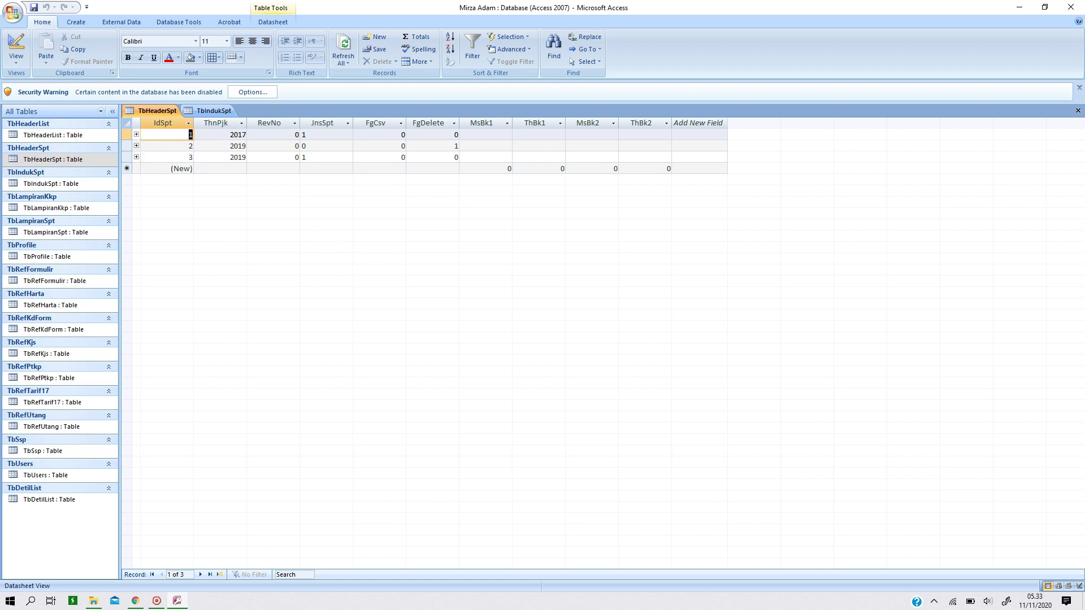
Fill record 1's periods: MsBk1 1, ThBk1 2017, MsBk2 12, ThBk2 2017
key(Tab)
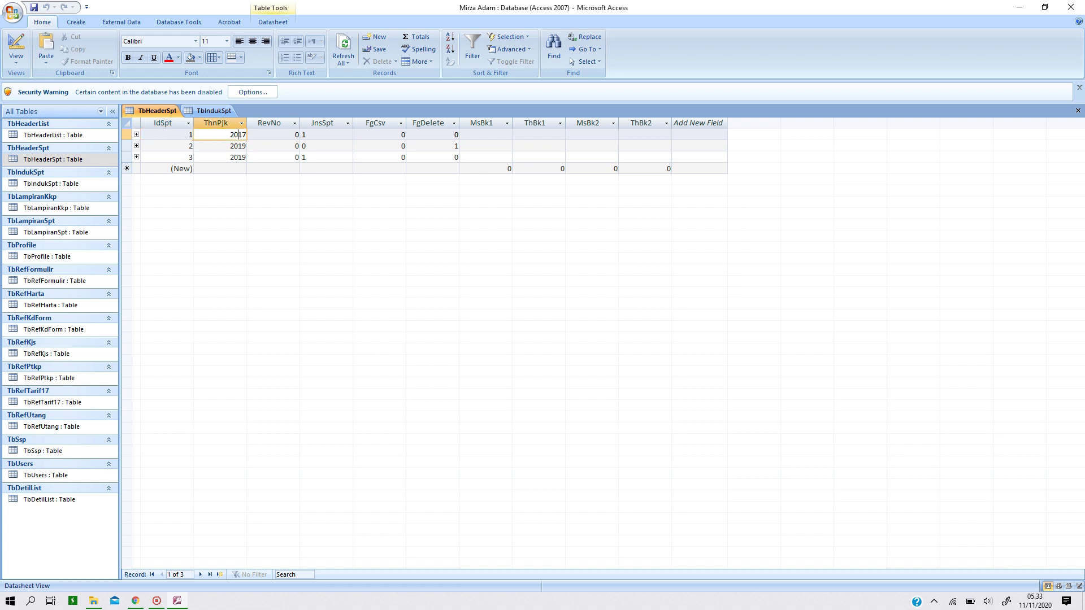
key(Down)
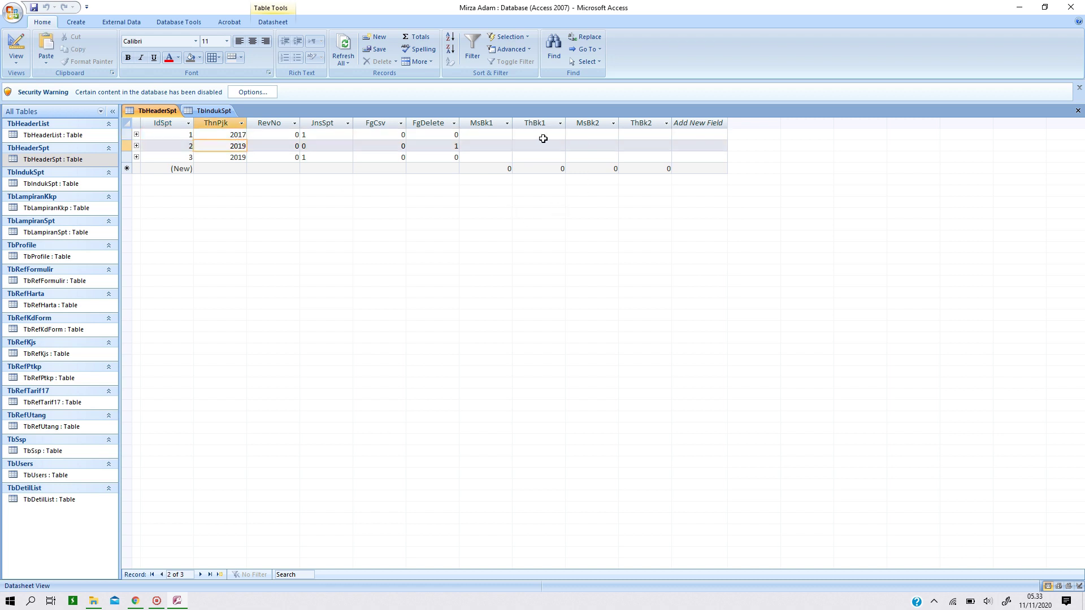
click(489, 137)
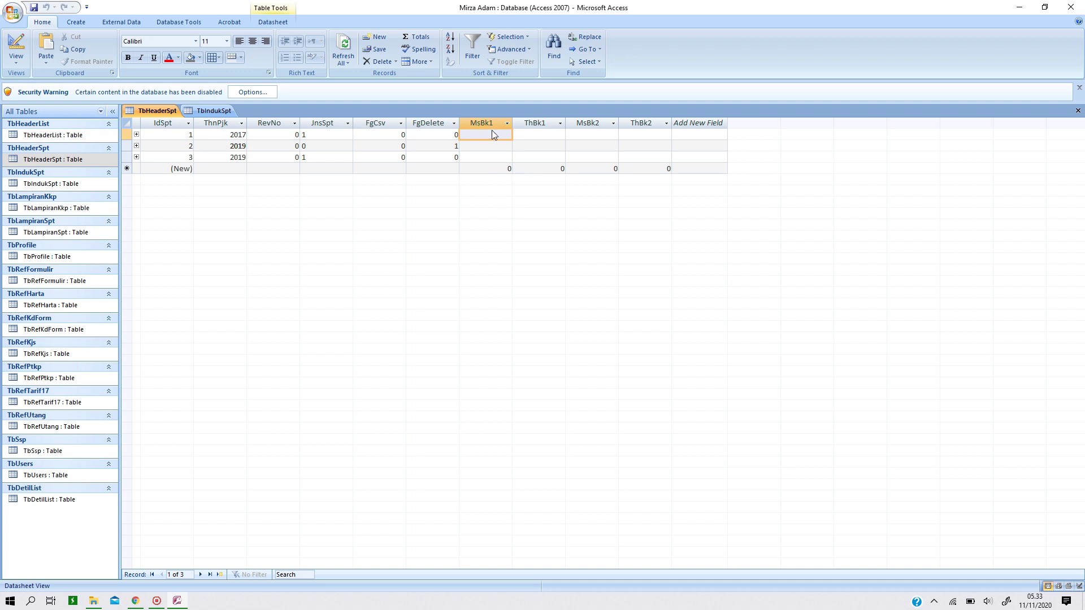
click(538, 134)
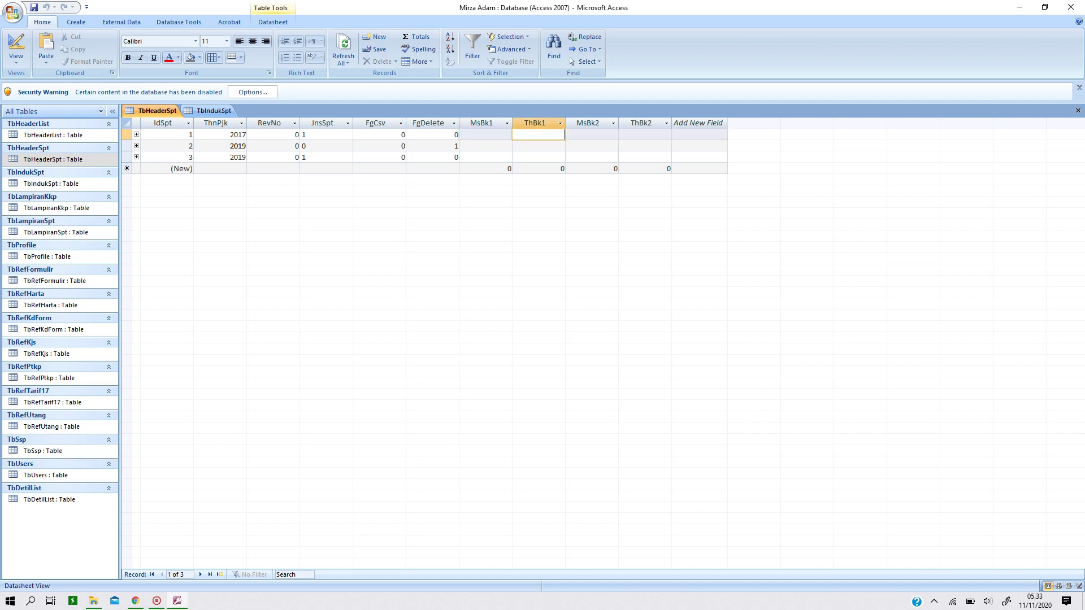
click(601, 135)
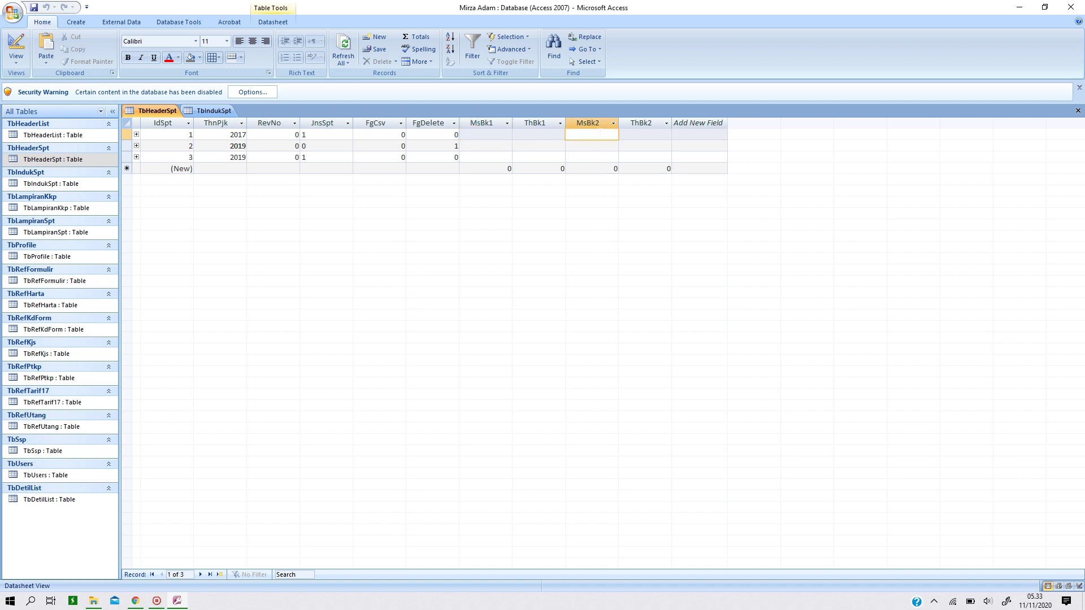
key(Right)
key(Left)
key(Left)
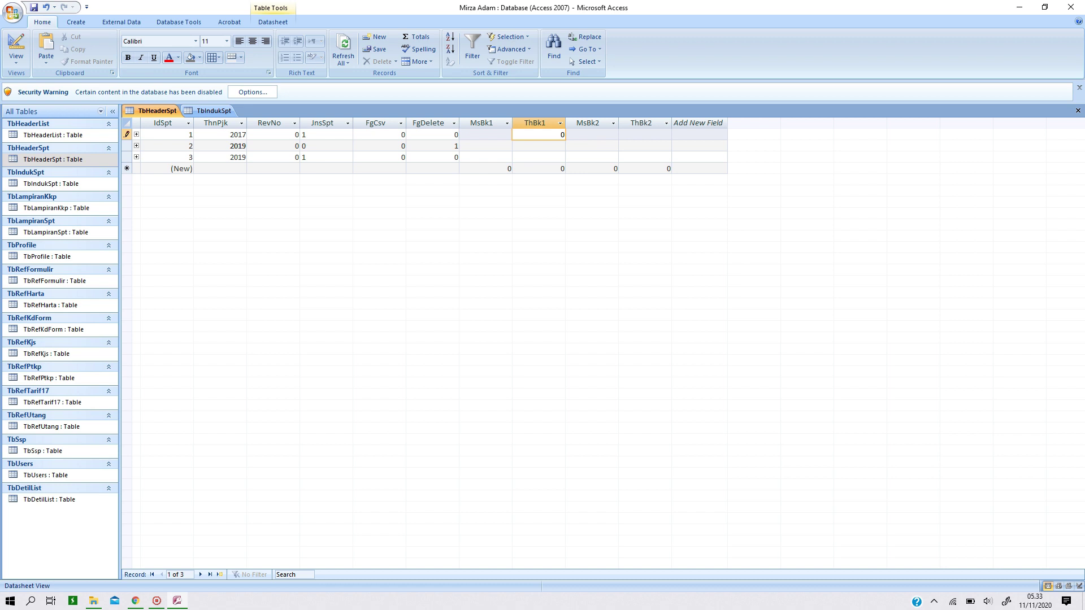
key(Left)
text(0)
key(Return)
text(2017)
key(Return)
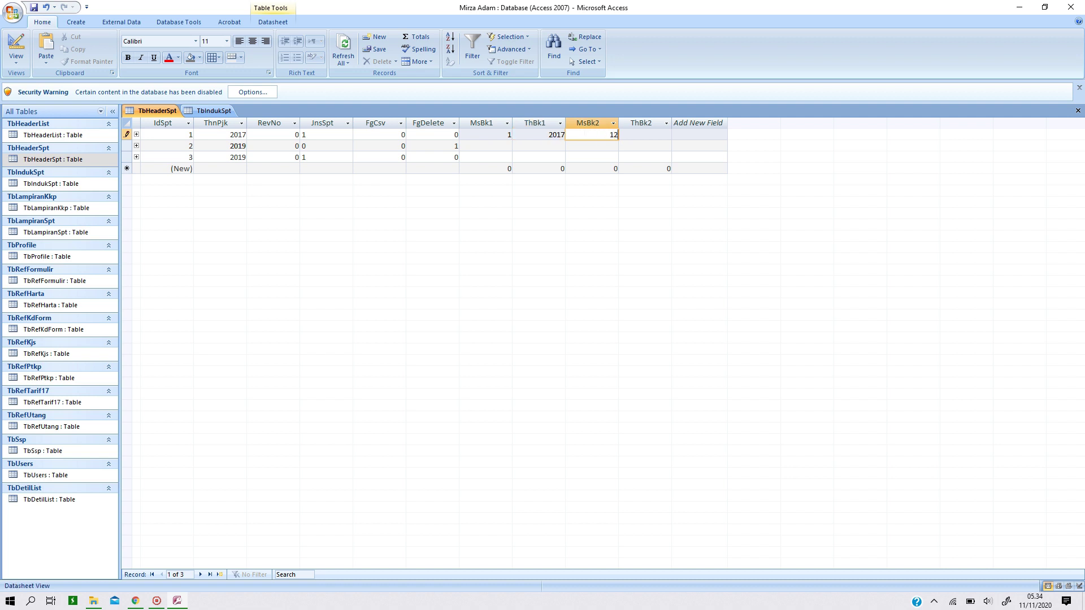
key(Return)
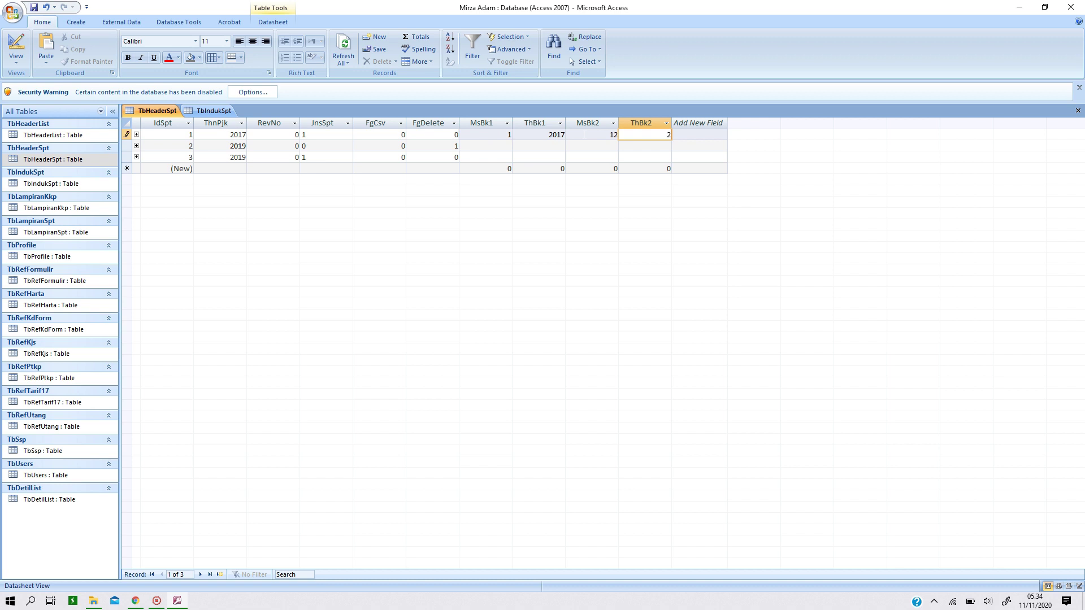
text(2017)
key(Down)
Fill record 2's periods: MsBk1 1, ThBk1 2019, MsBk2 12, ThBk2 2019
key(Left)
key(Left)
key(Left)
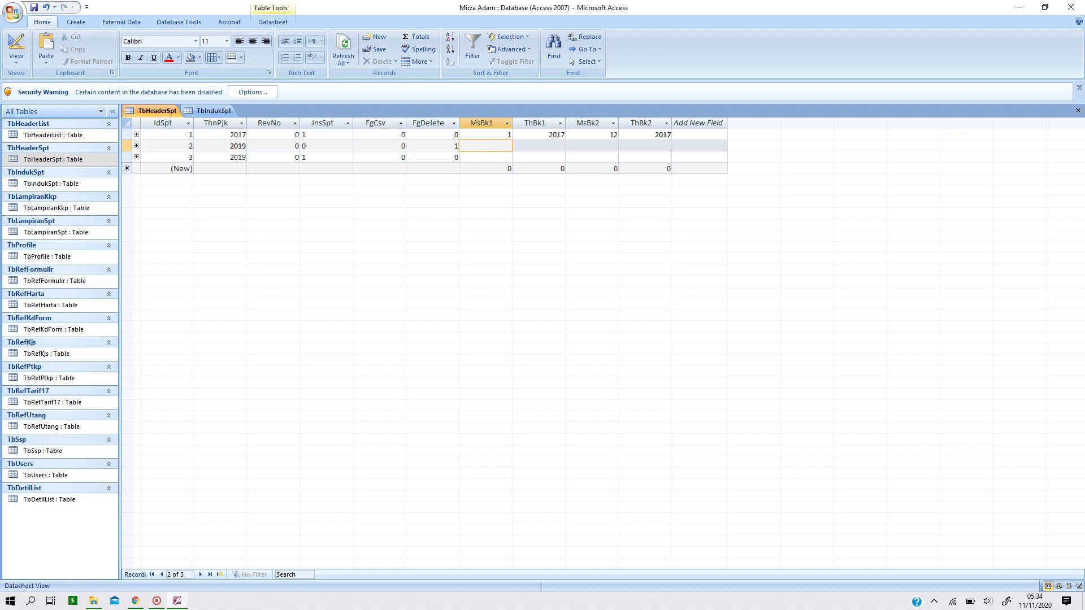
key(Tab)
text(2)
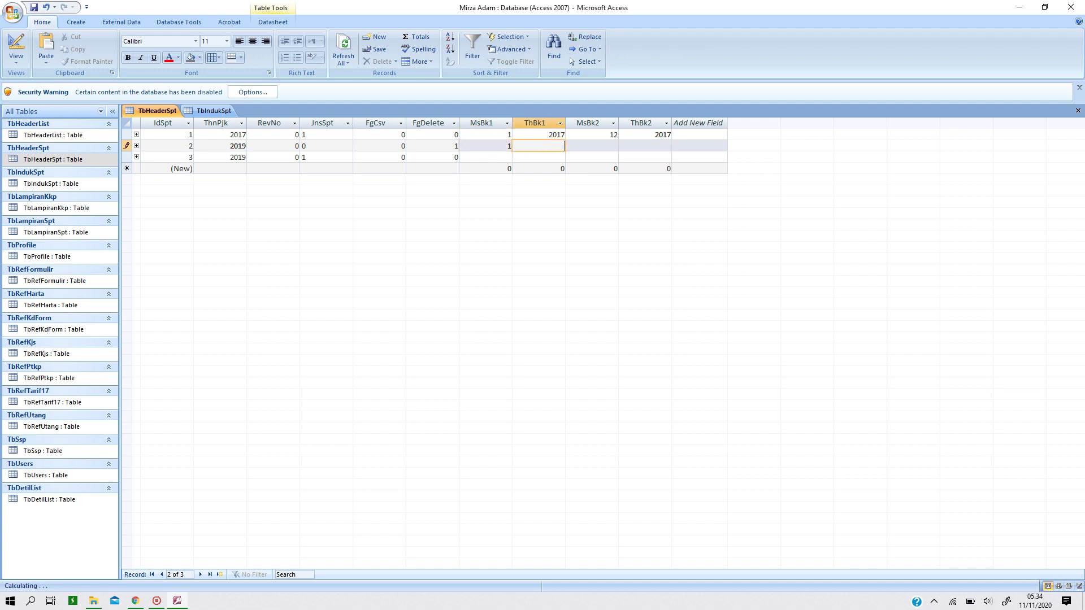
text(019)
key(Tab)
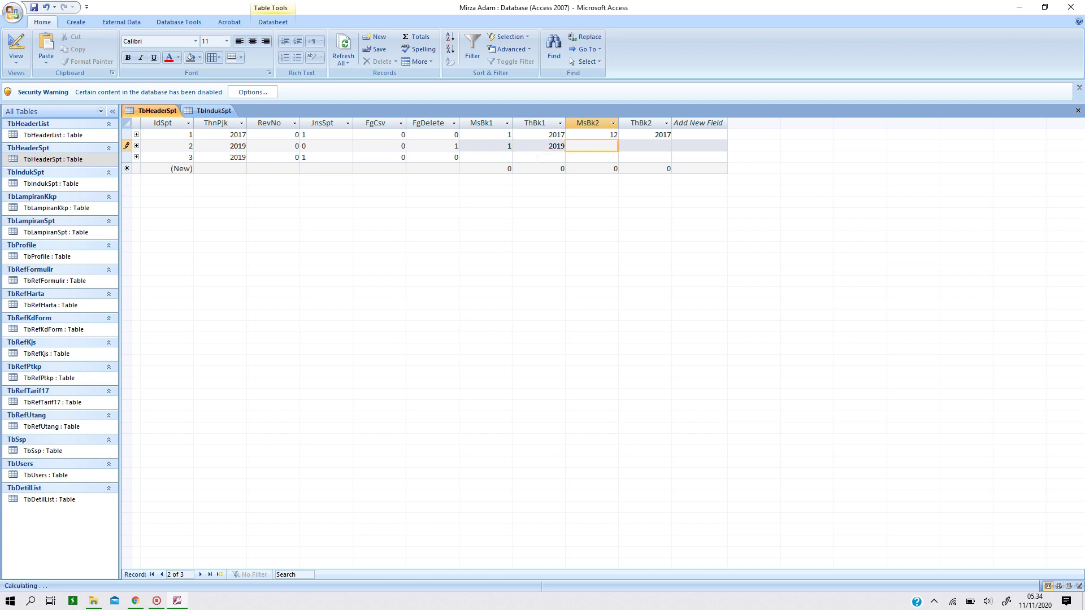
text(12)
key(Tab)
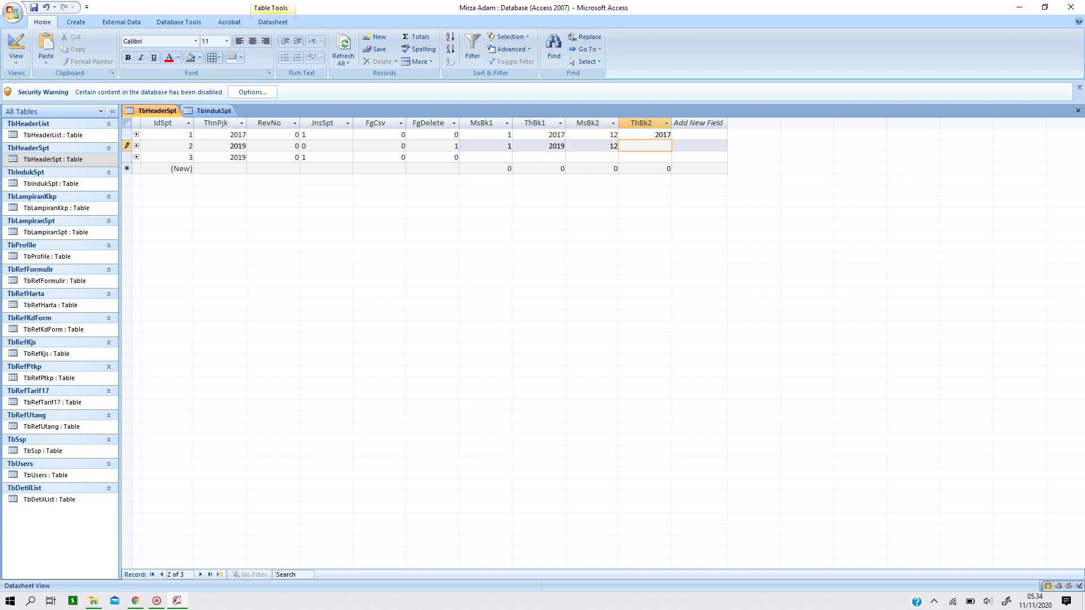
text(2019)
key(Tab)
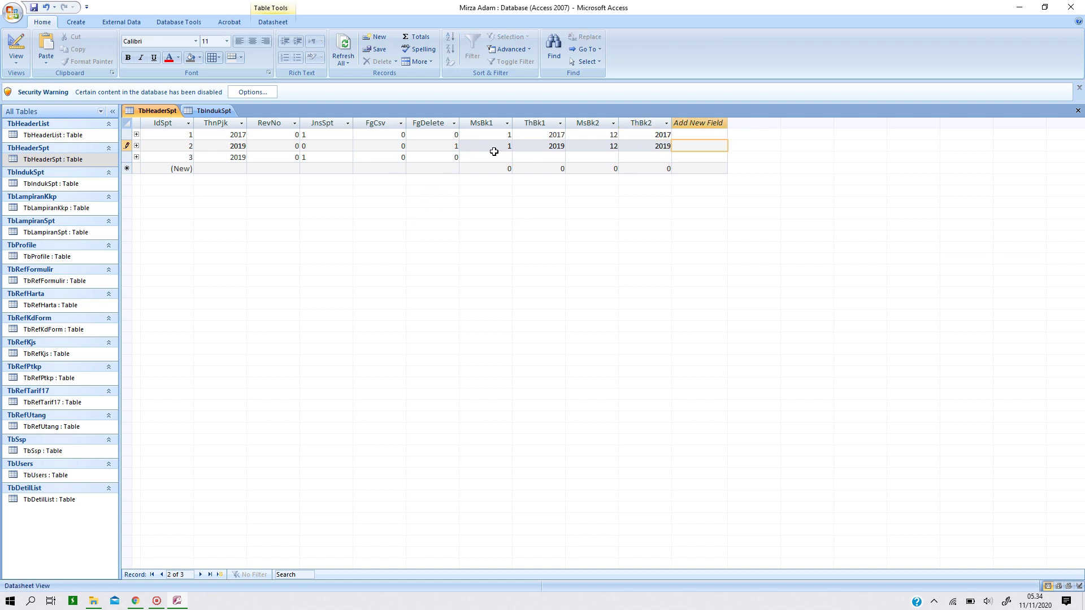
click(497, 168)
Fill record 3's periods: MsBk1 1, ThBk1 2019, MsBk2 12, ThBk2 2019
click(497, 155)
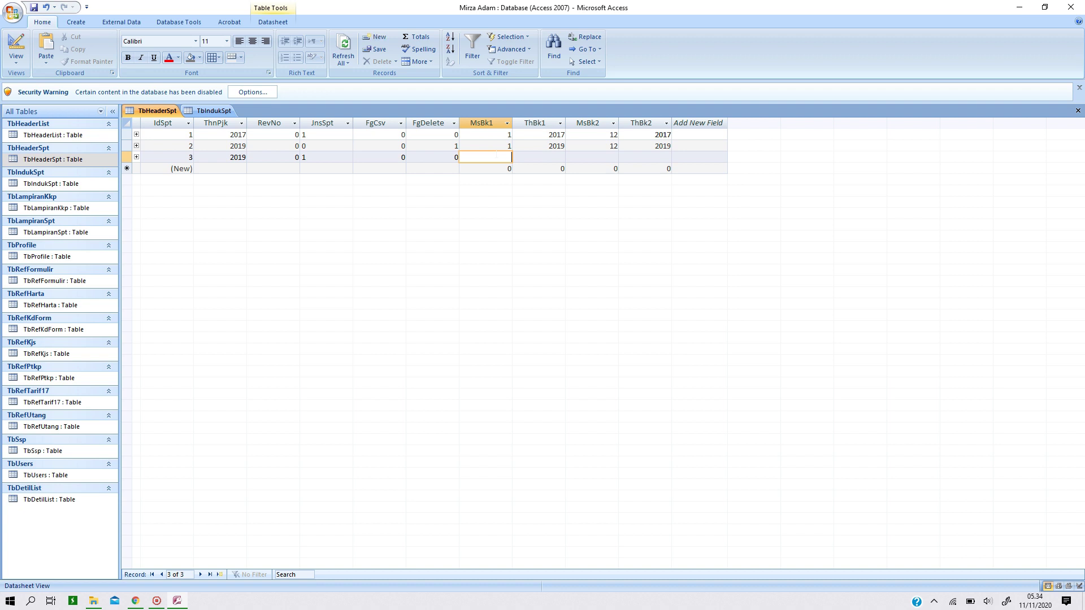
text(1)
key(Tab)
text(2019)
key(Tab)
text(12)
key(Tab)
text(2019)
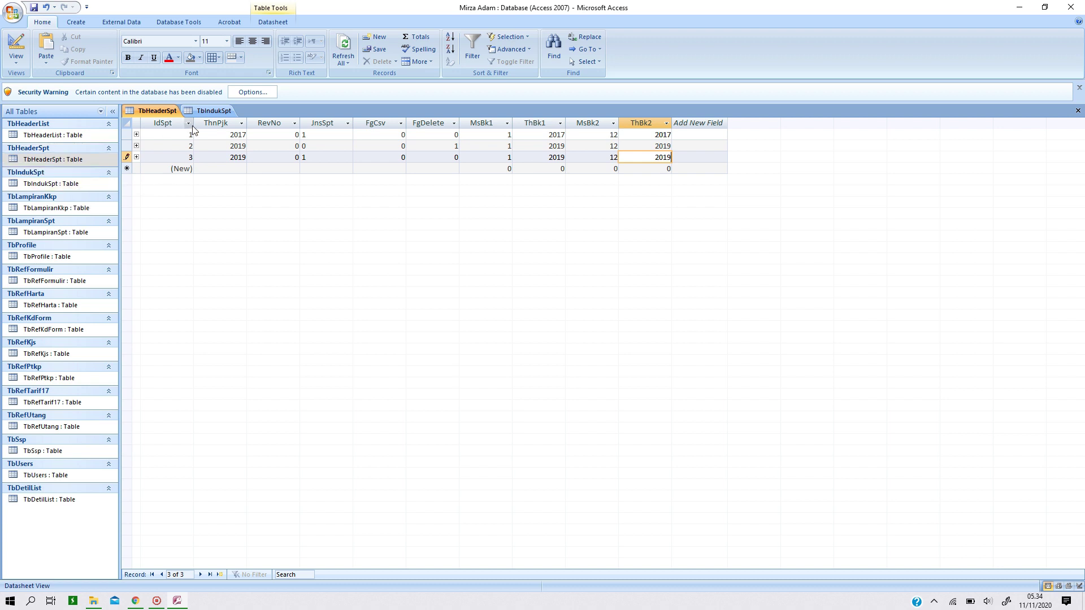
Commit record 3's edits, save the database, and close Microsoft Access
click(209, 113)
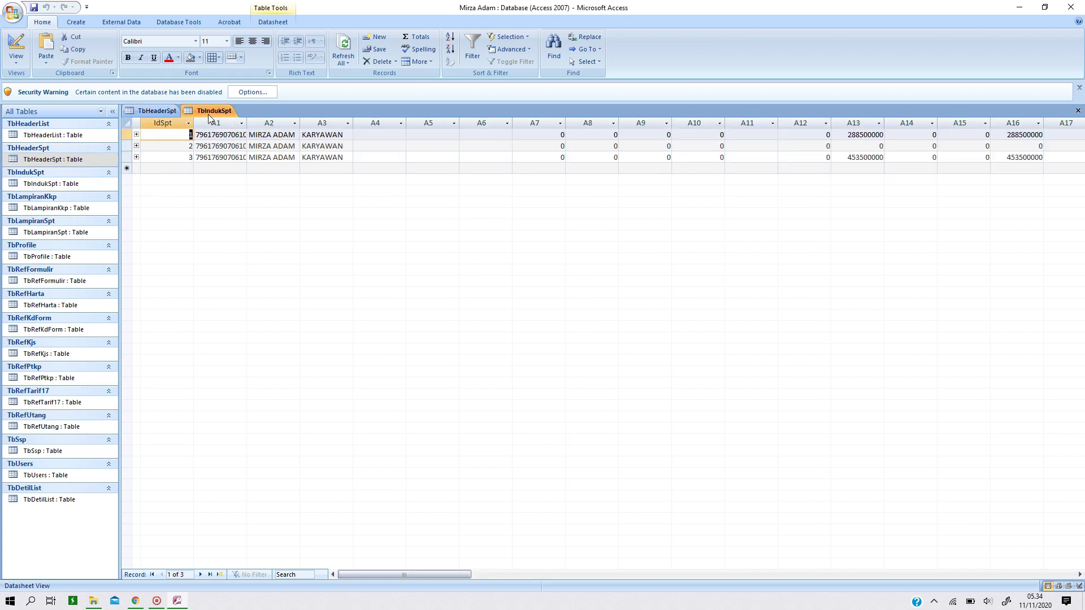
click(144, 117)
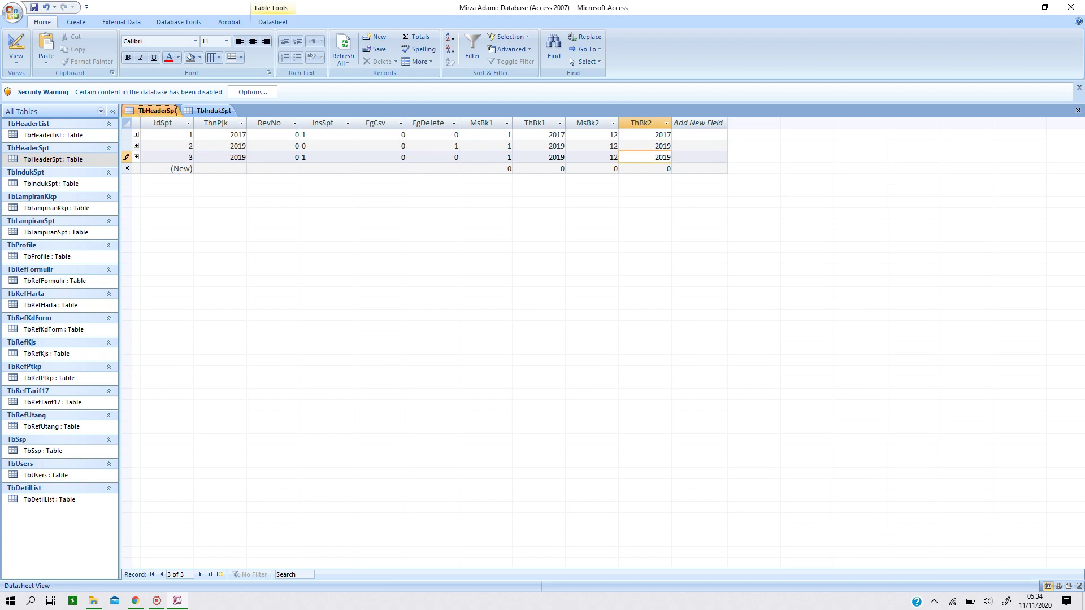
click(508, 134)
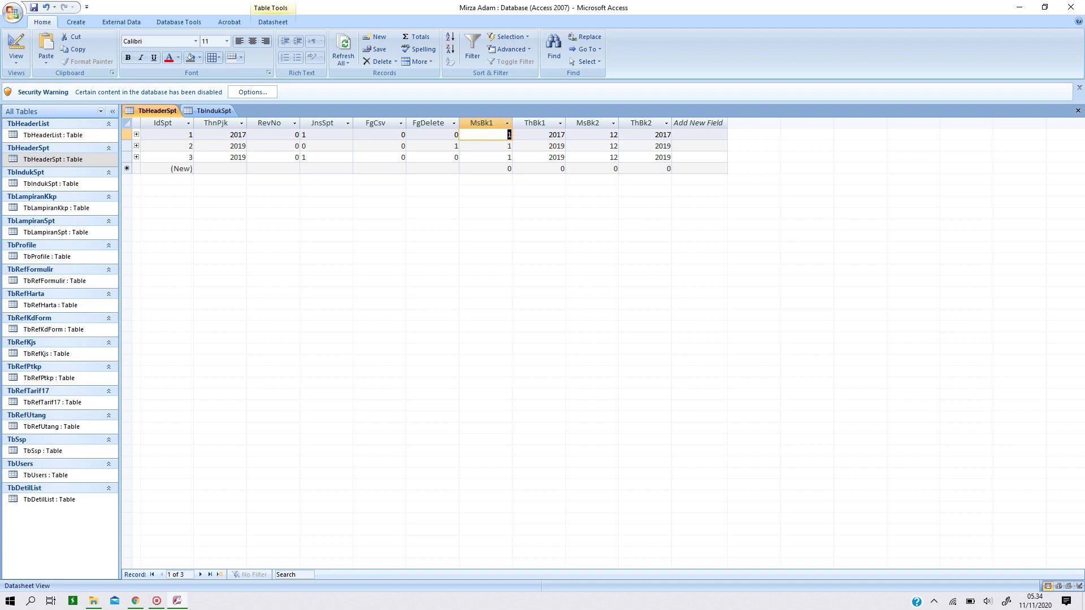
click(34, 8)
click(1077, 8)
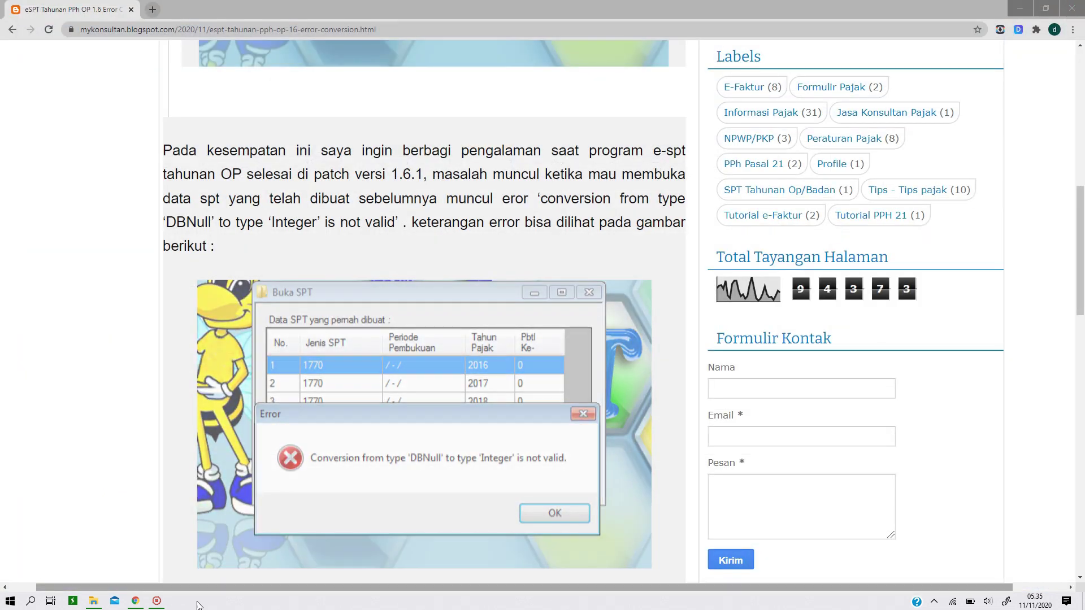
Move the edited taxpayer .accdb from the Desktop into the Database folder, replacing the old file
click(97, 603)
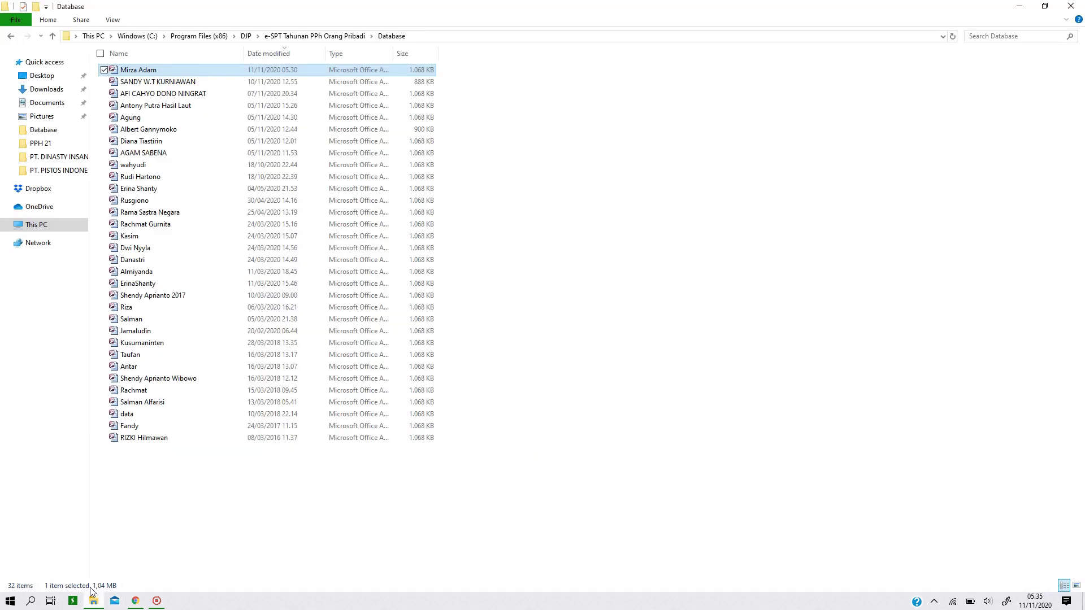
click(30, 76)
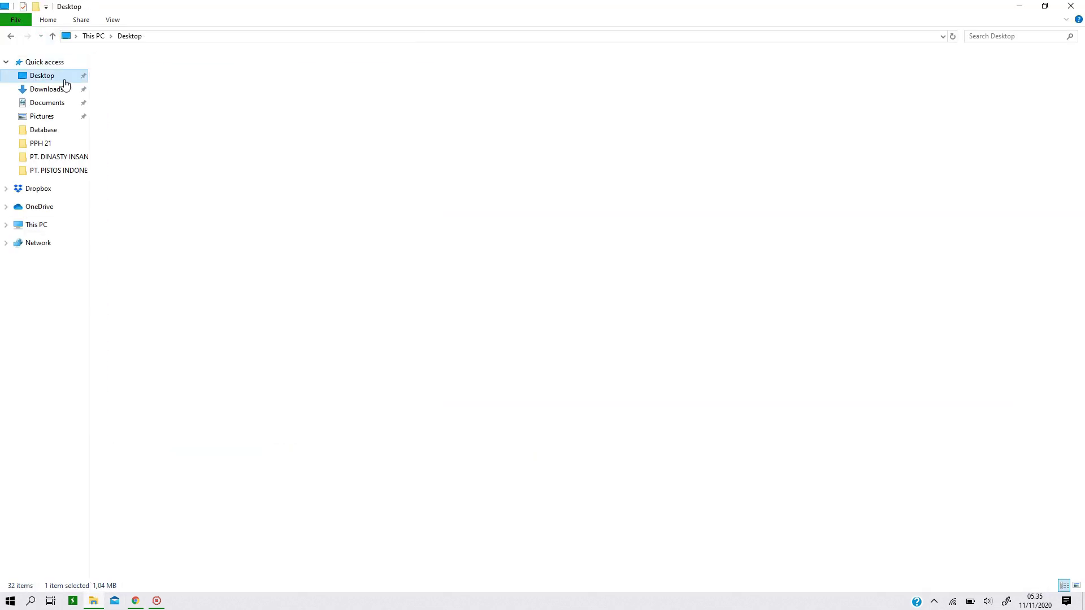
click(168, 464)
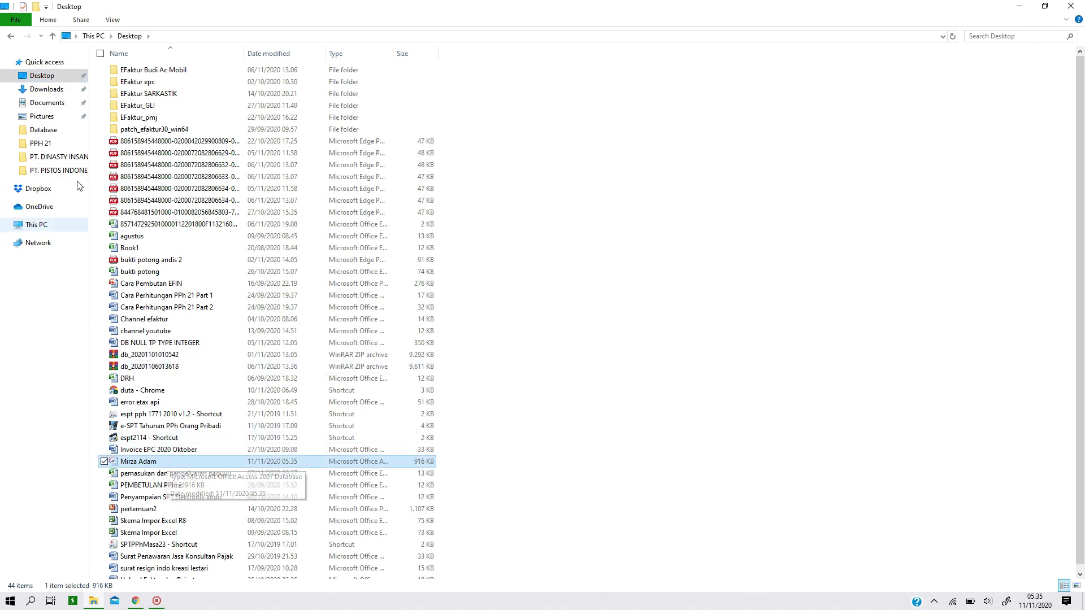
click(8, 36)
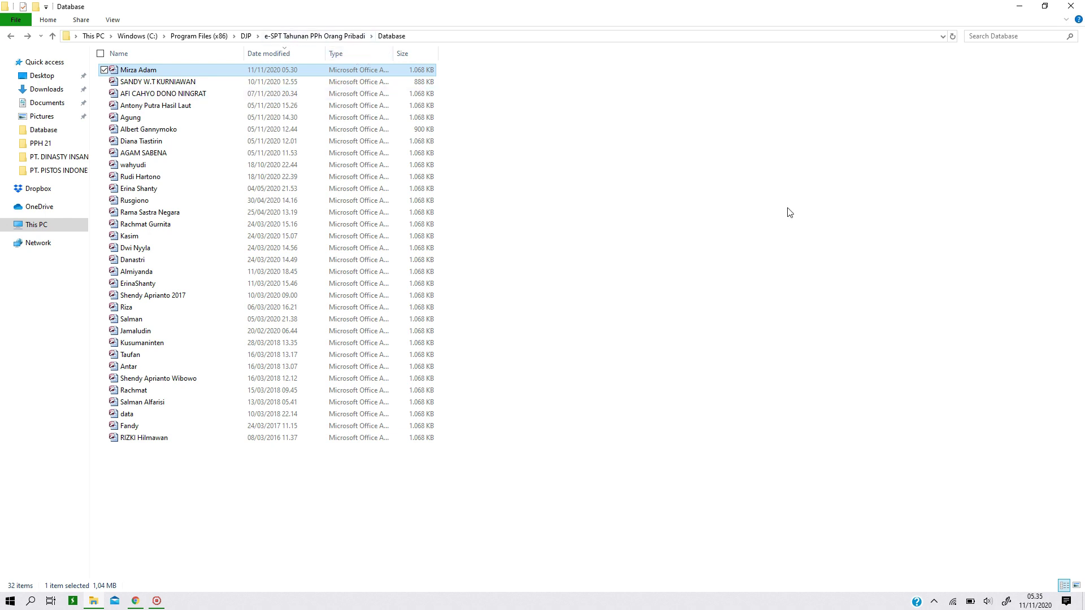
key(ctrl+v)
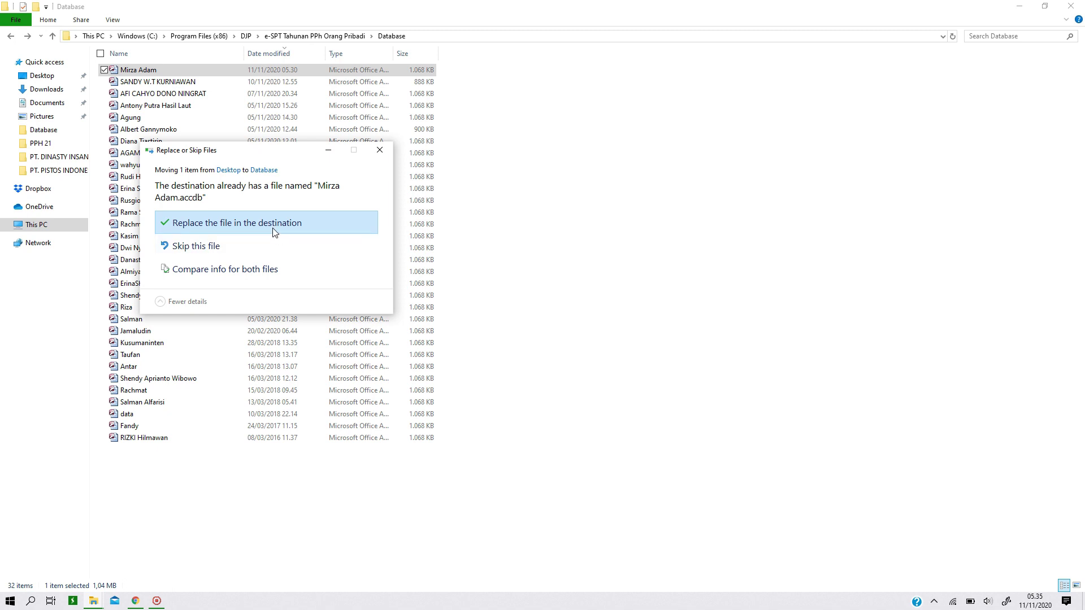
click(228, 226)
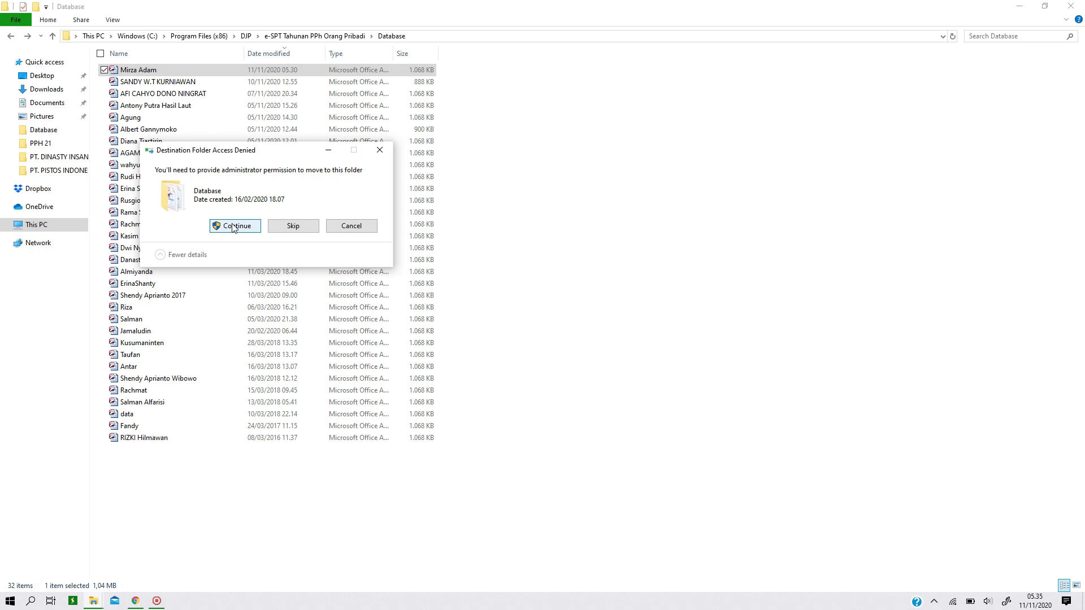
click(230, 226)
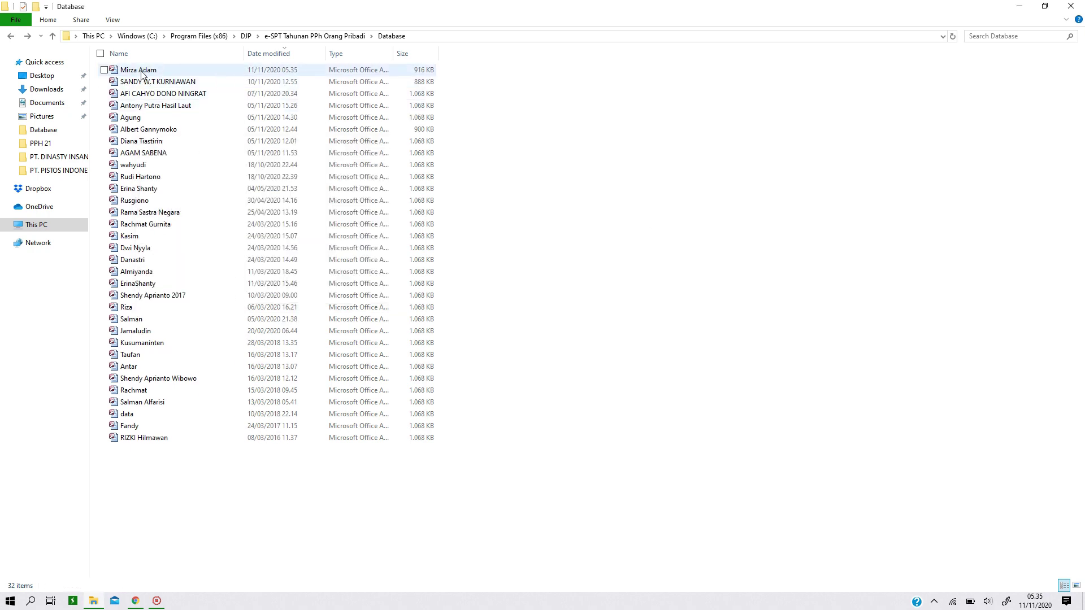
Run the e-SPT application as administrator and maximize its window
click(11, 36)
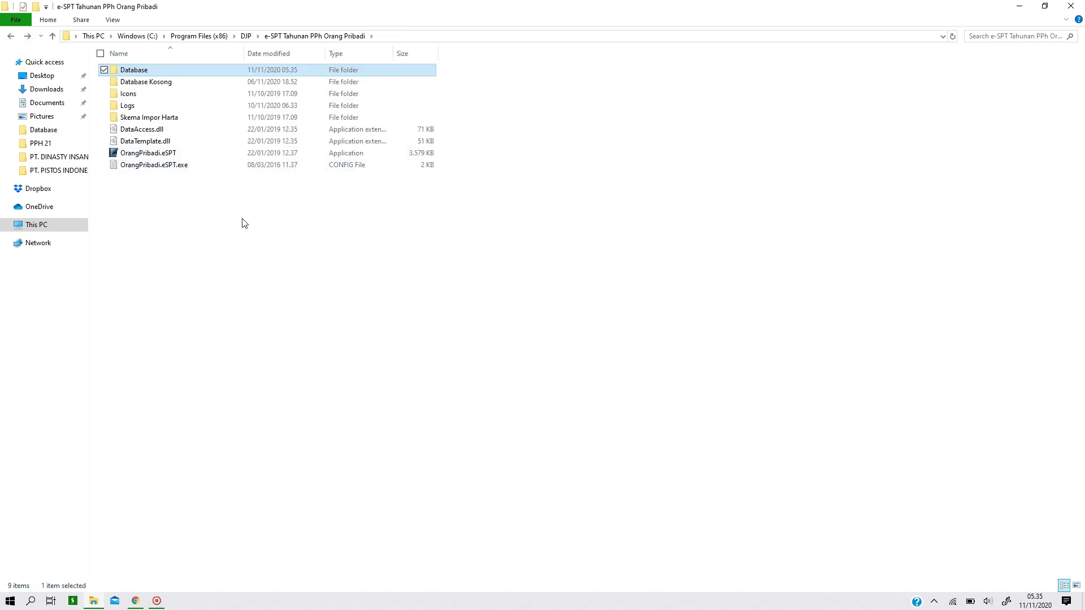
click(160, 158)
right_click(161, 159)
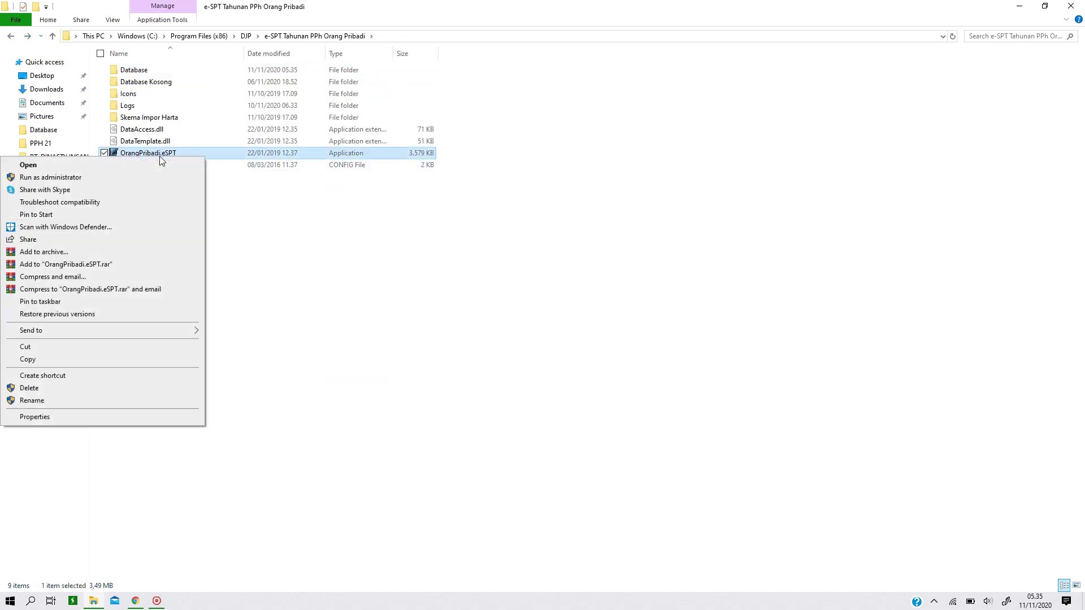
click(109, 178)
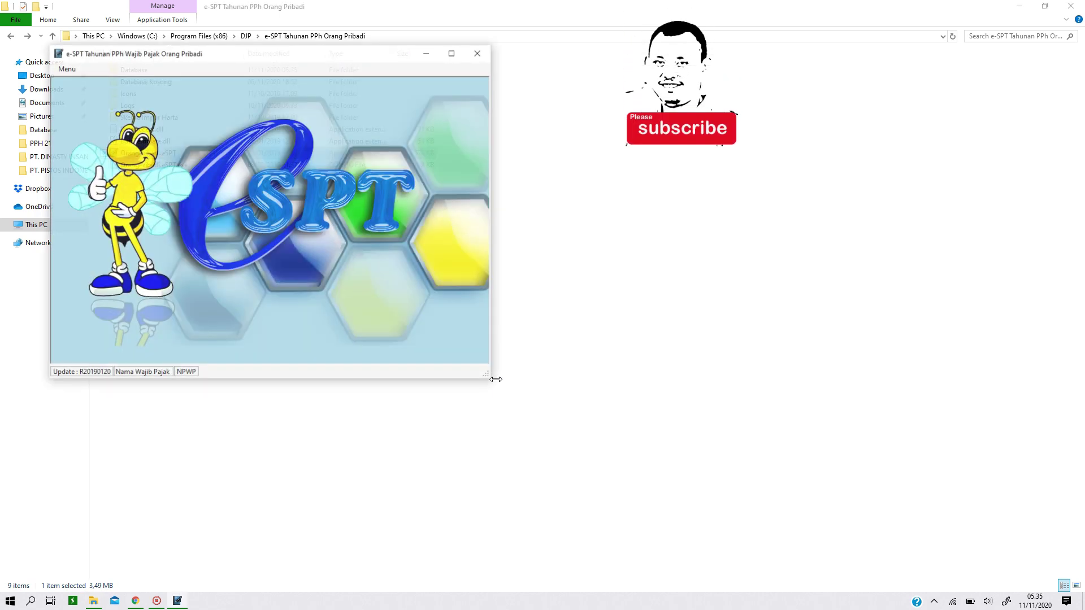
click(453, 52)
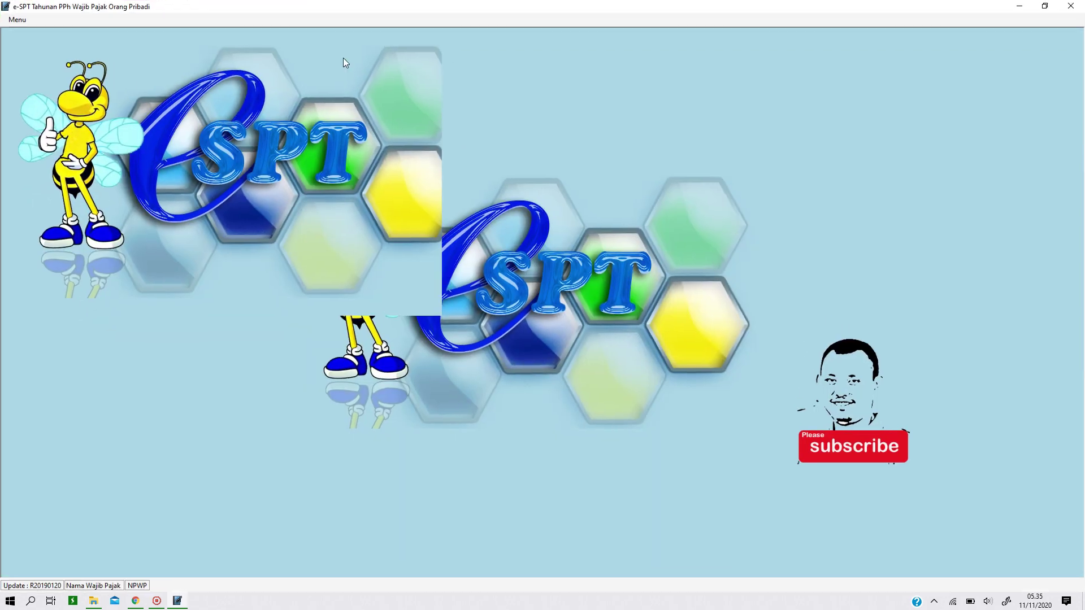
Connect e-SPT to the edited taxpayer database in the Database folder and log in as Administrator
click(17, 20)
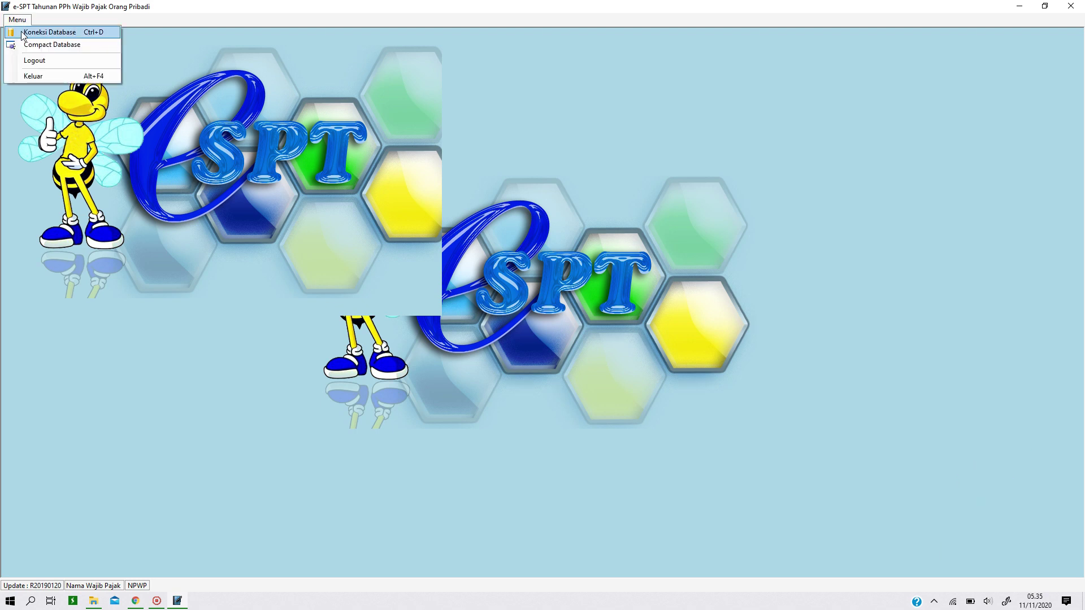
click(22, 32)
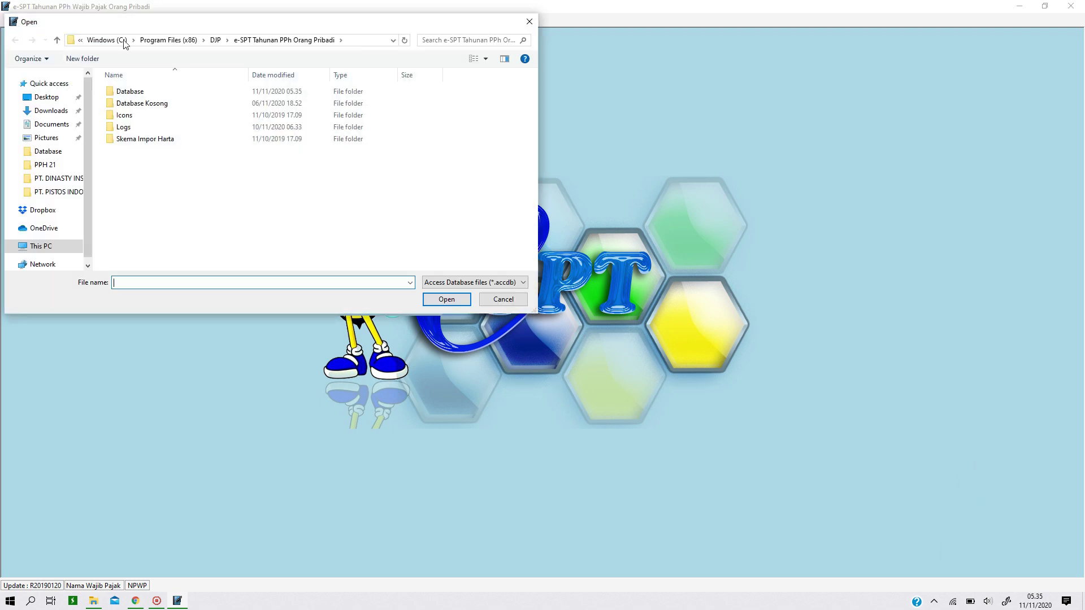
double_click(158, 92)
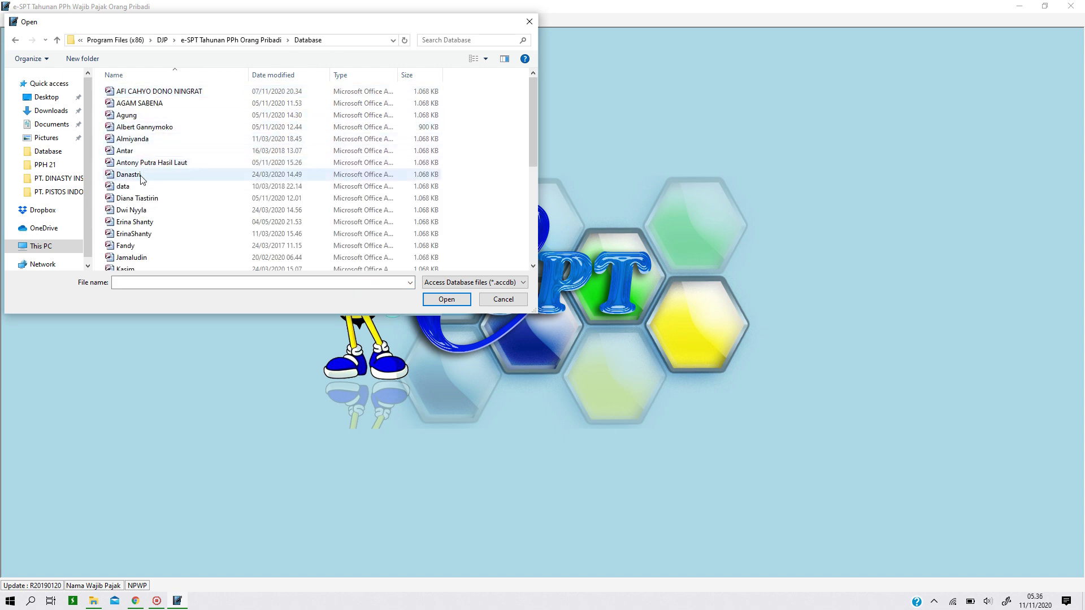
scroll(154, 220, down, 2)
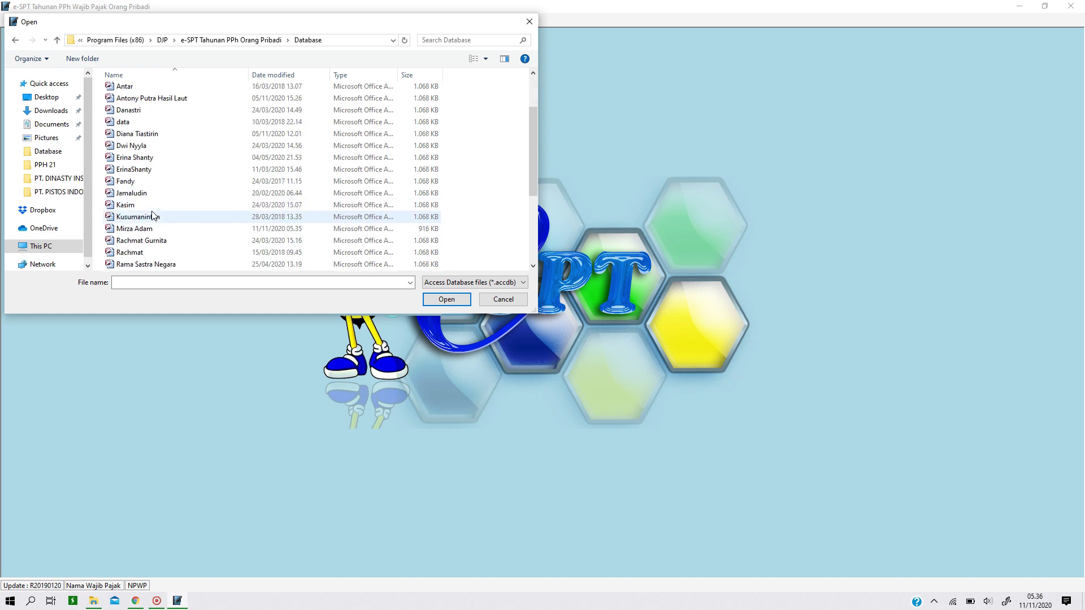
double_click(147, 195)
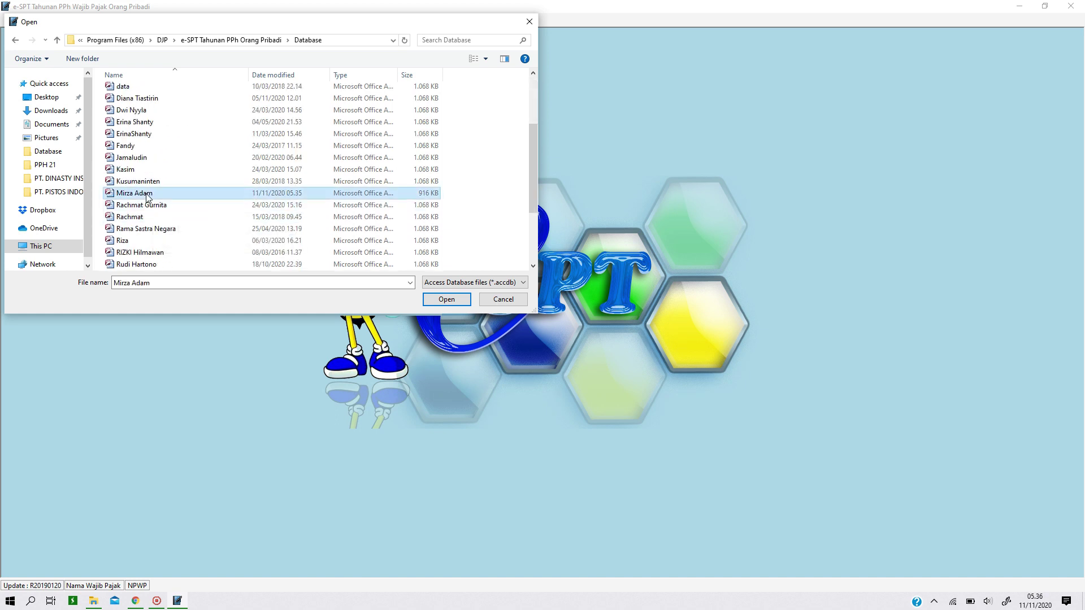
text(123)
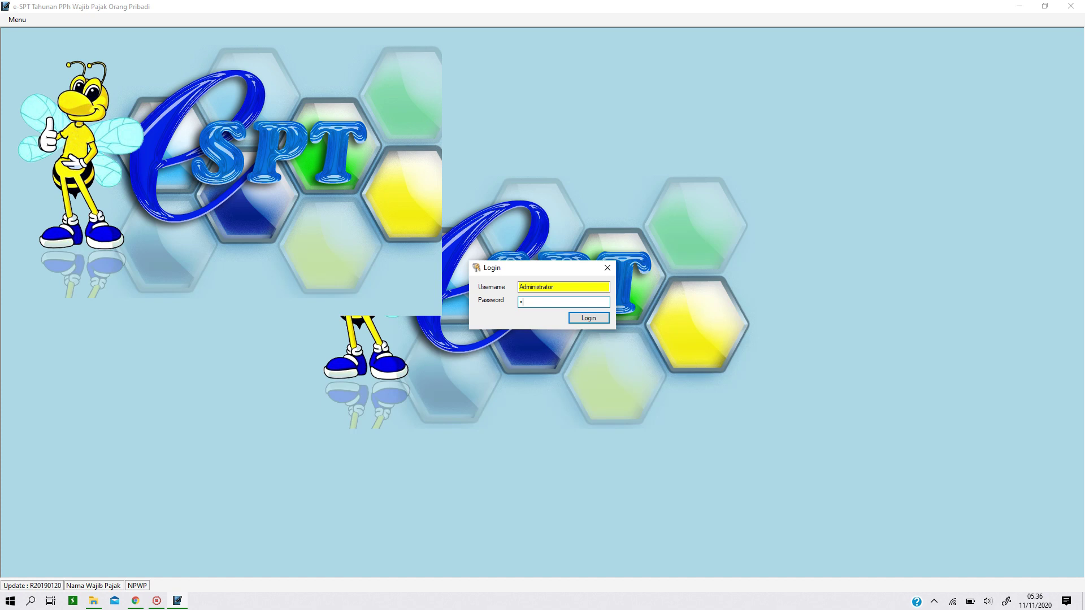
click(592, 318)
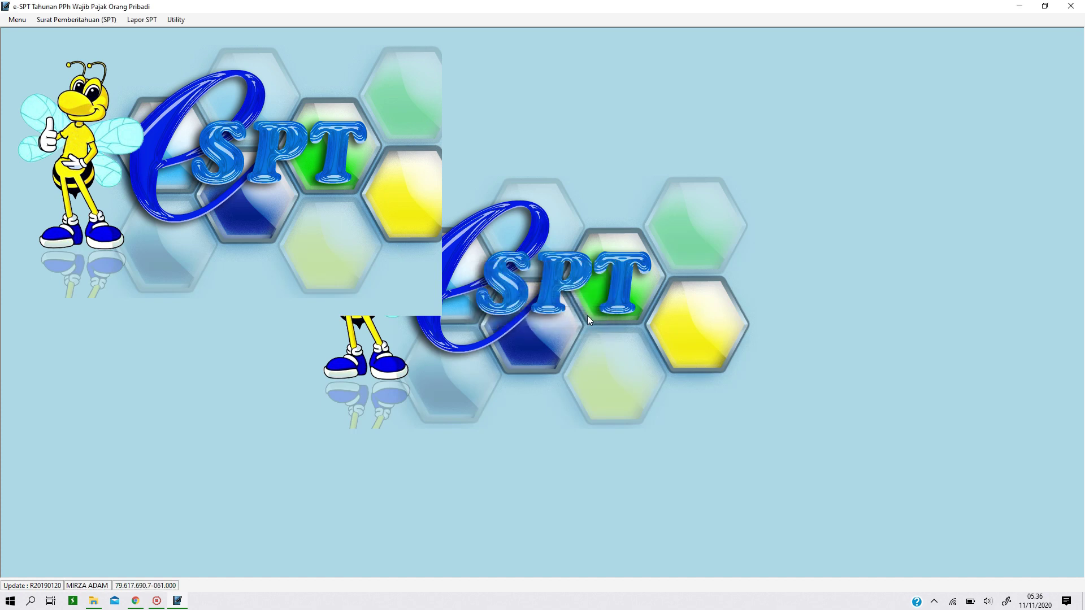
Check the saved SPT list for periods 1/2017–12/2017 and 1/2019–12/2019, then return to Chrome
click(75, 20)
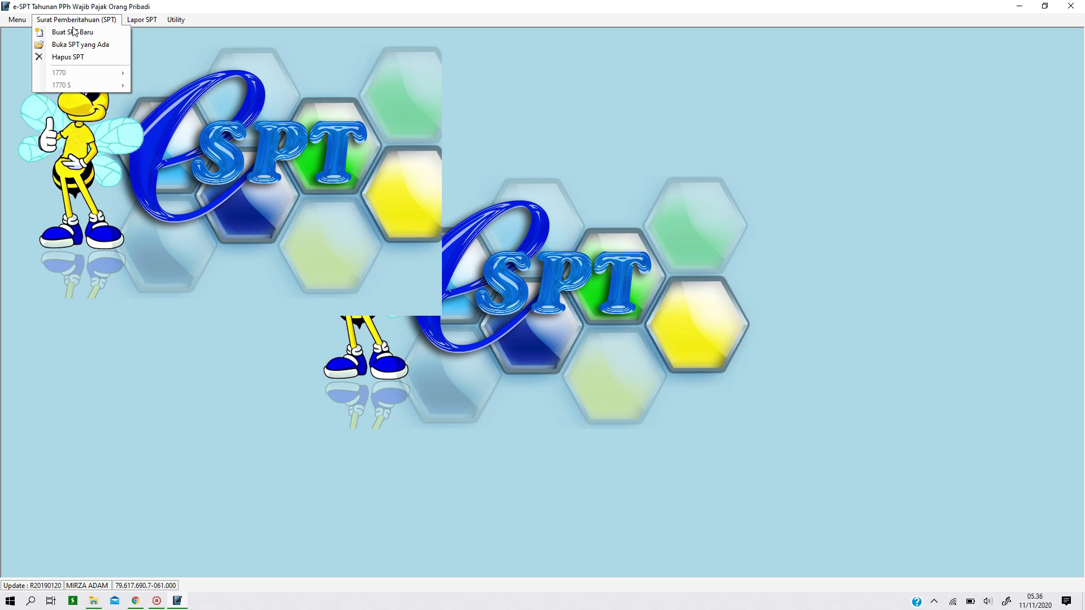
click(77, 45)
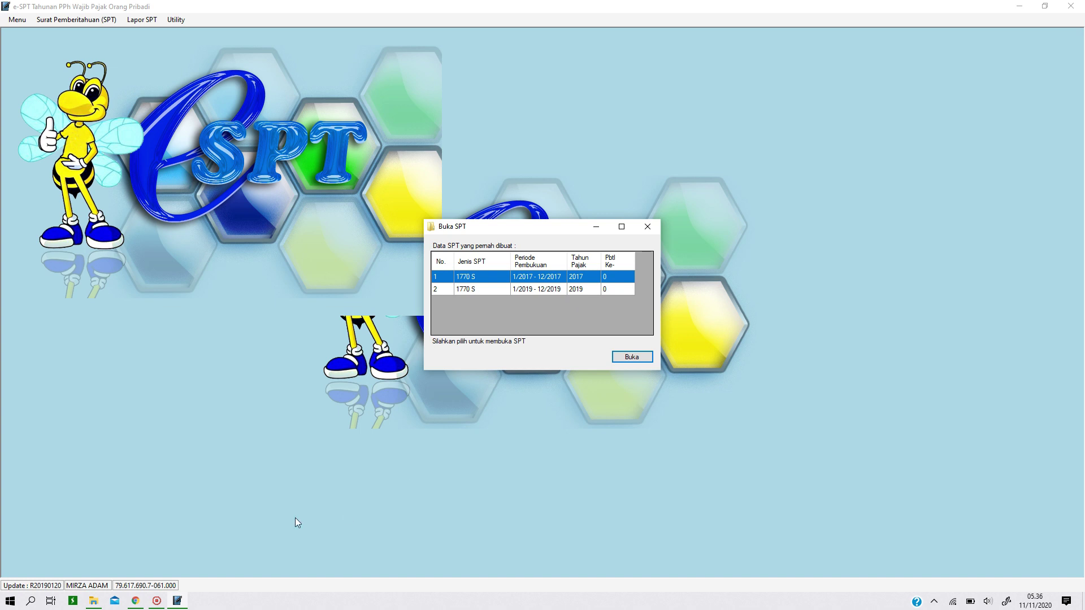
click(135, 600)
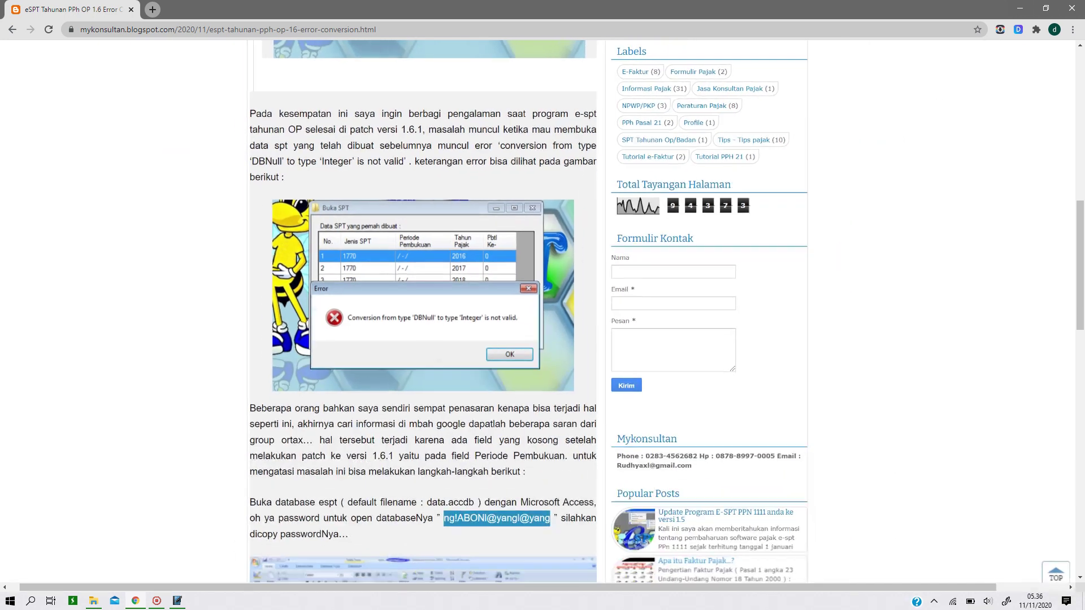
scroll(423, 310, up, 8)
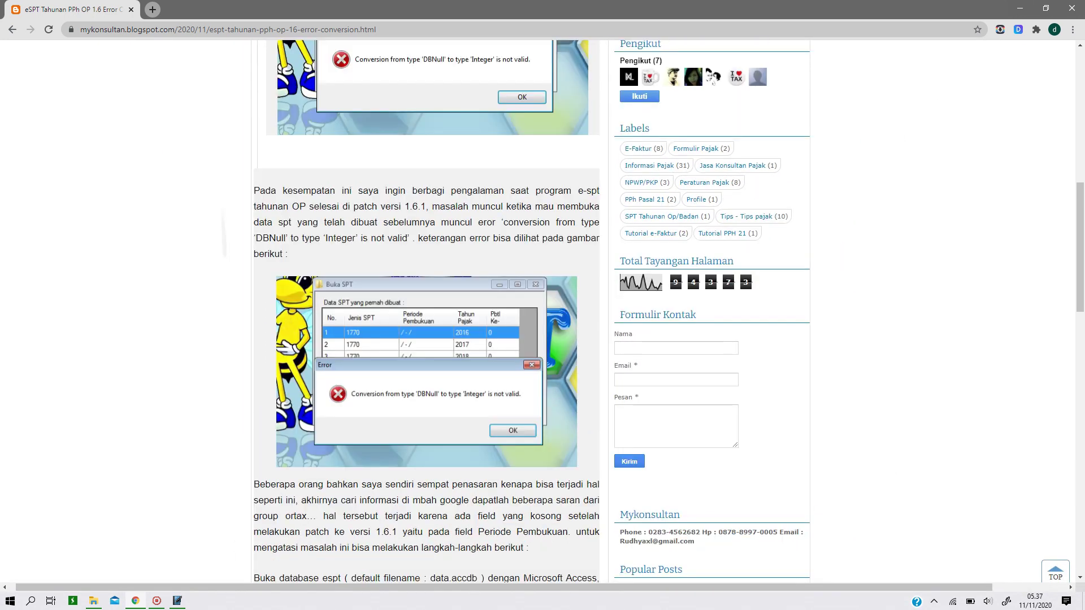
scroll(414, 339, up, 4)
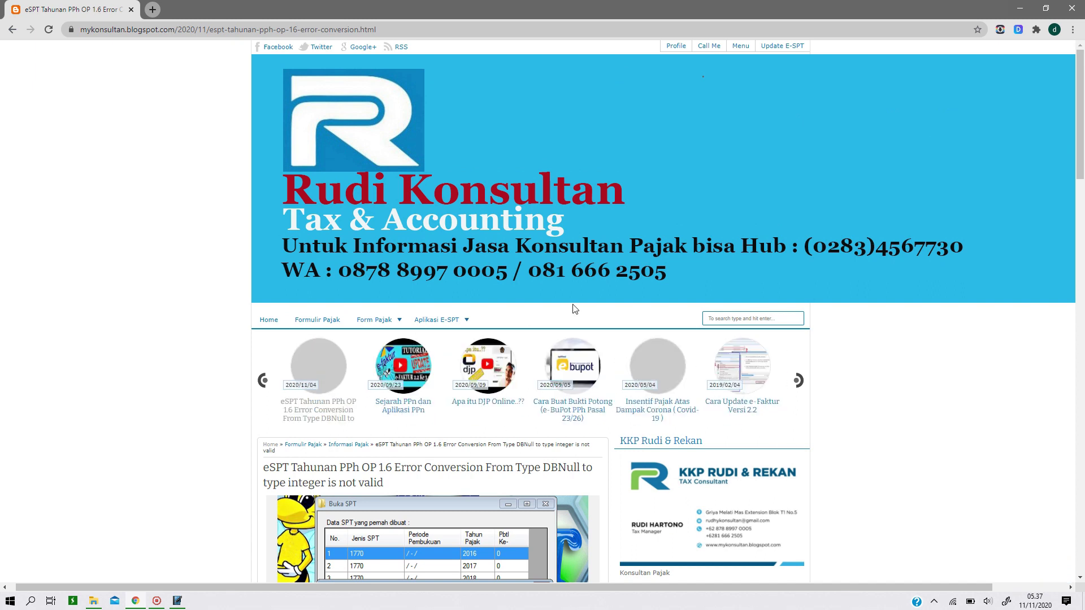
scroll(564, 294, down, 4)
scroll(564, 293, down, 6)
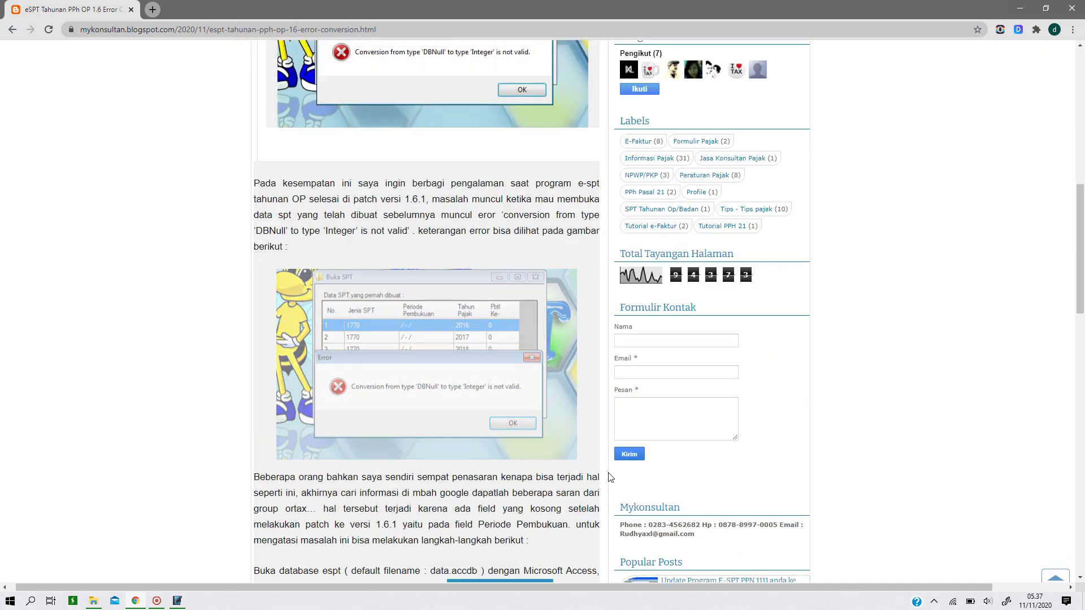
scroll(364, 123, up, 3)
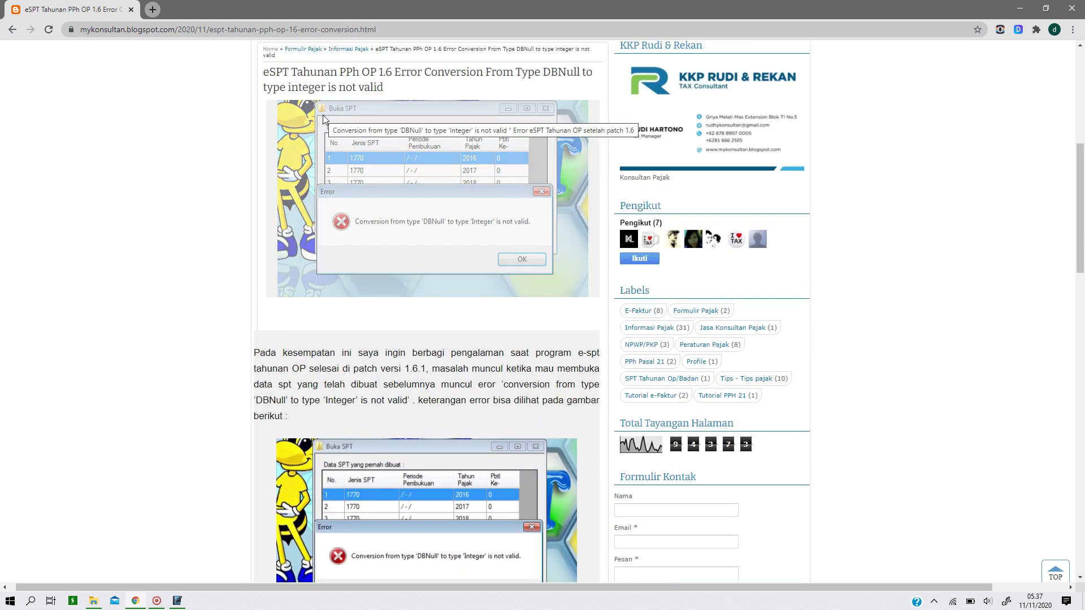
scroll(443, 210, down, 2)
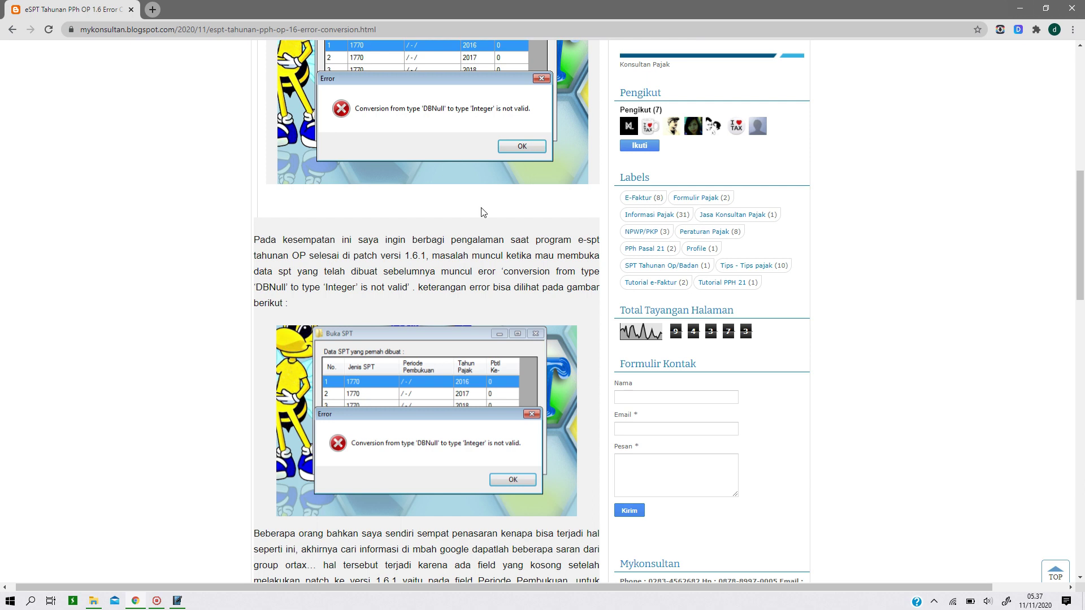
scroll(482, 211, up, 5)
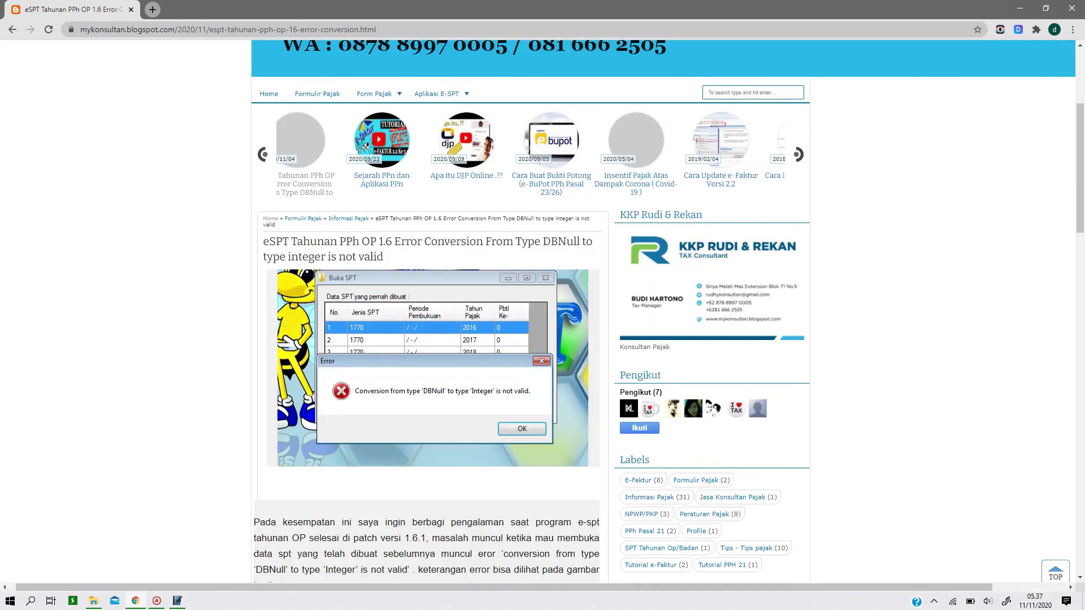